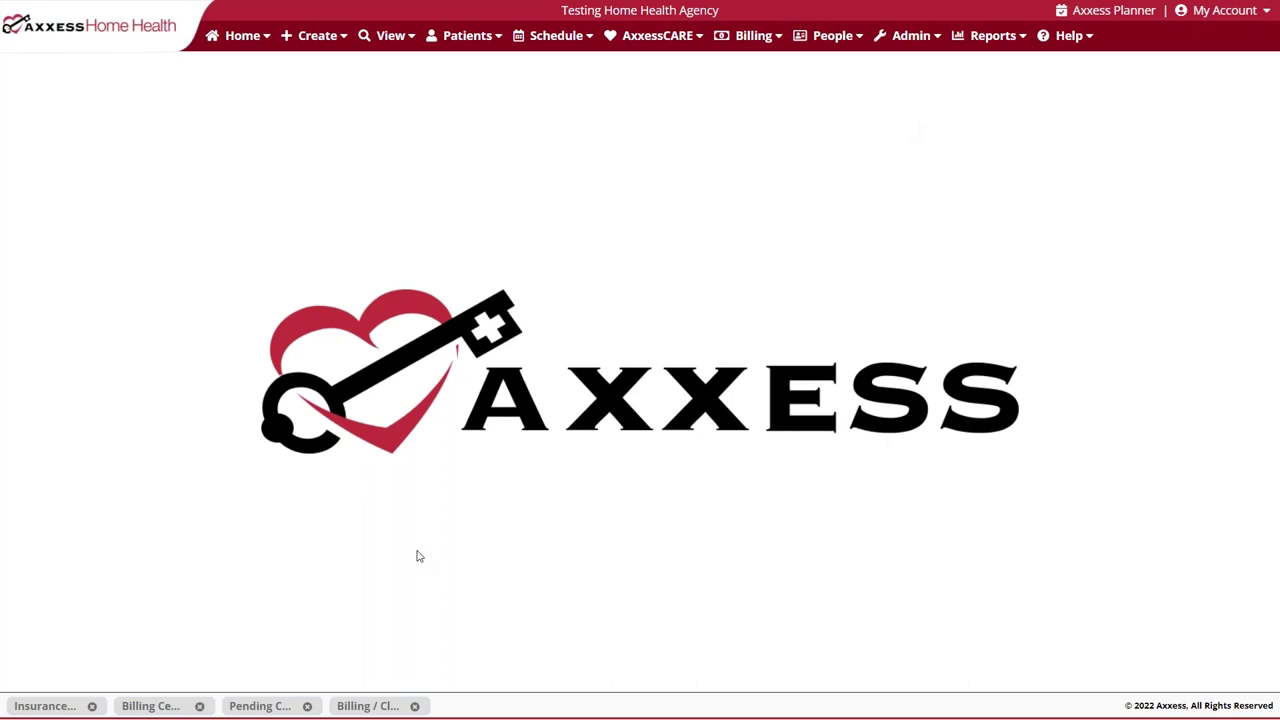
# Search the Insurances/Payers list for 'abcd' and open the ABCD Medicare HMO payer for editing
pyautogui.click(399, 30)
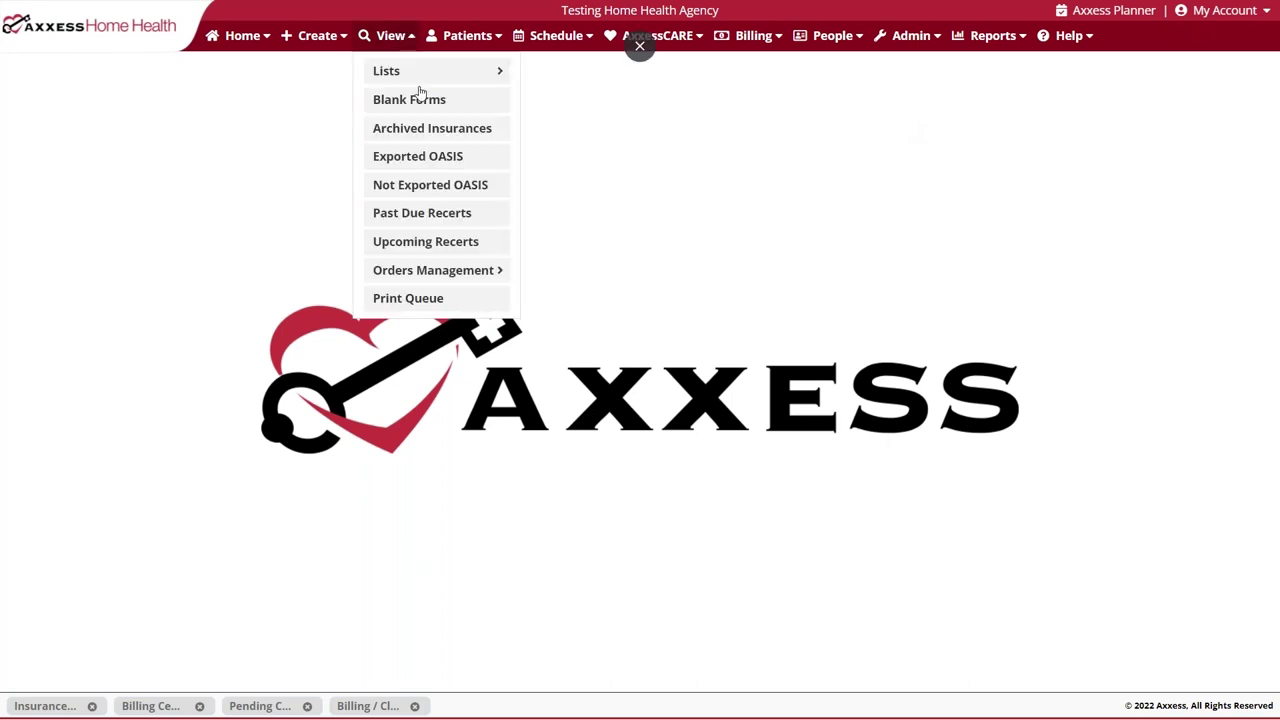
pyautogui.moveTo(421, 88)
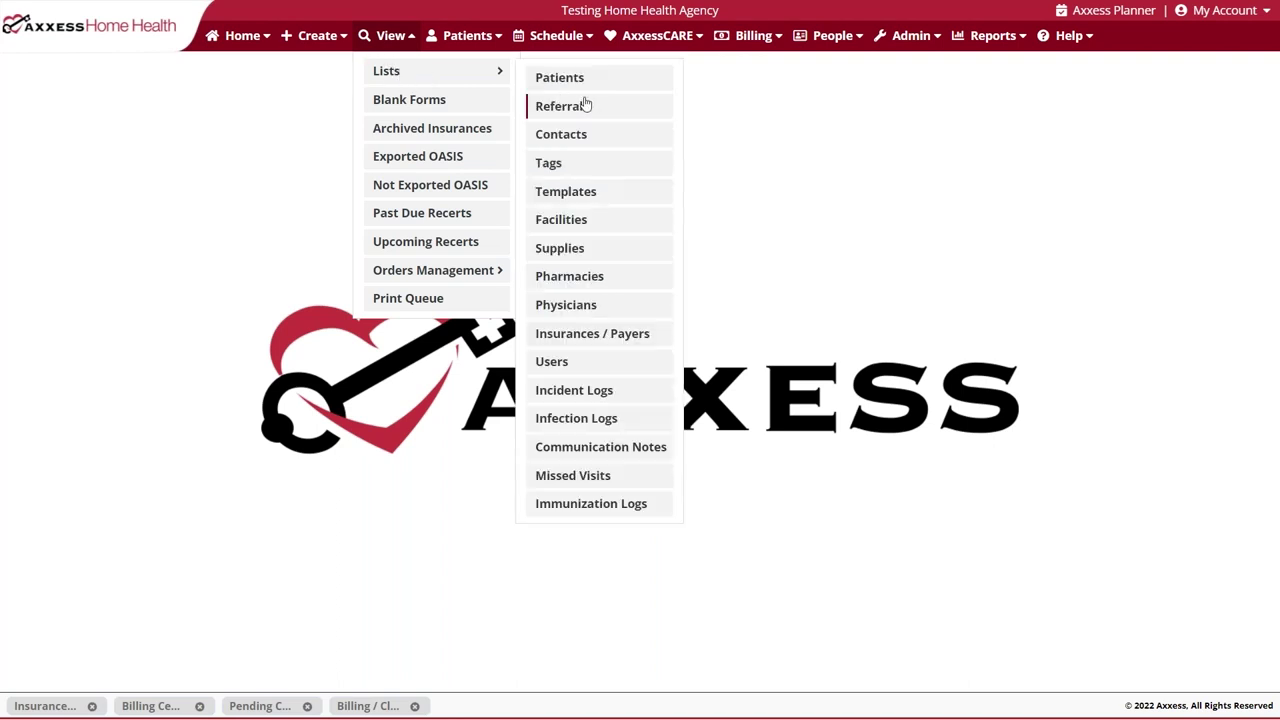
pyautogui.click(615, 332)
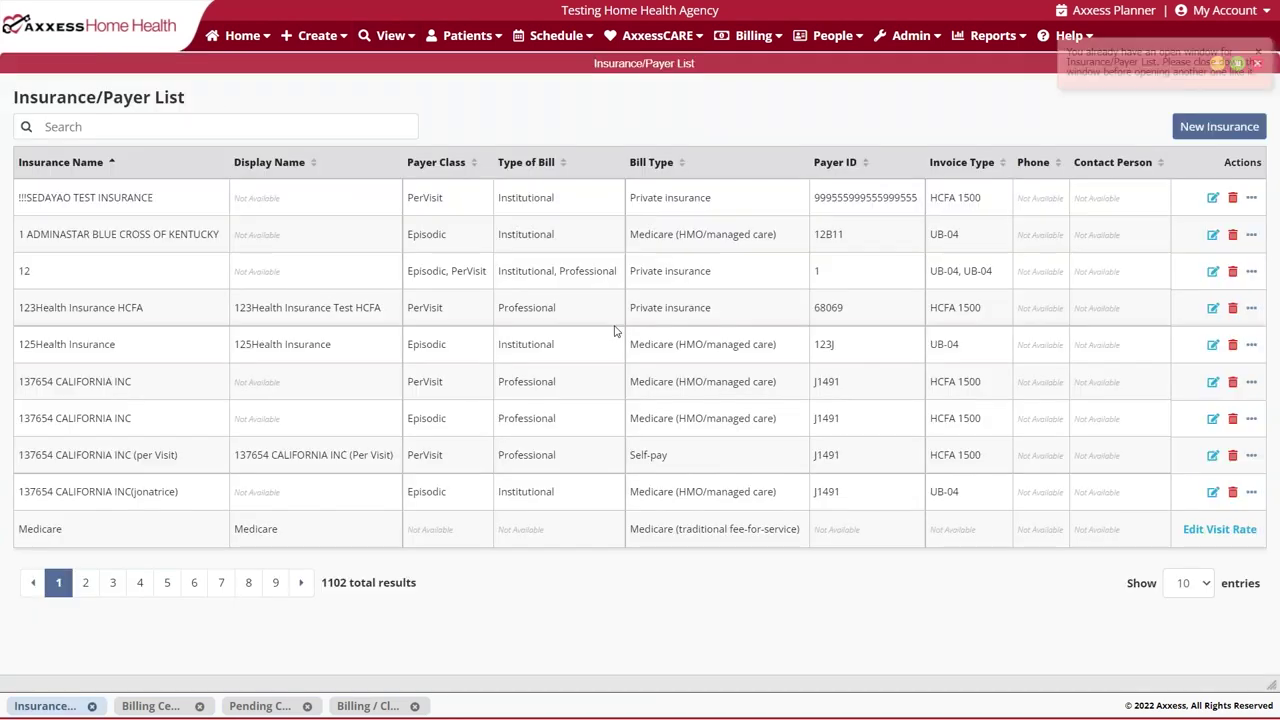
pyautogui.click(273, 126)
pyautogui.write('abcd')
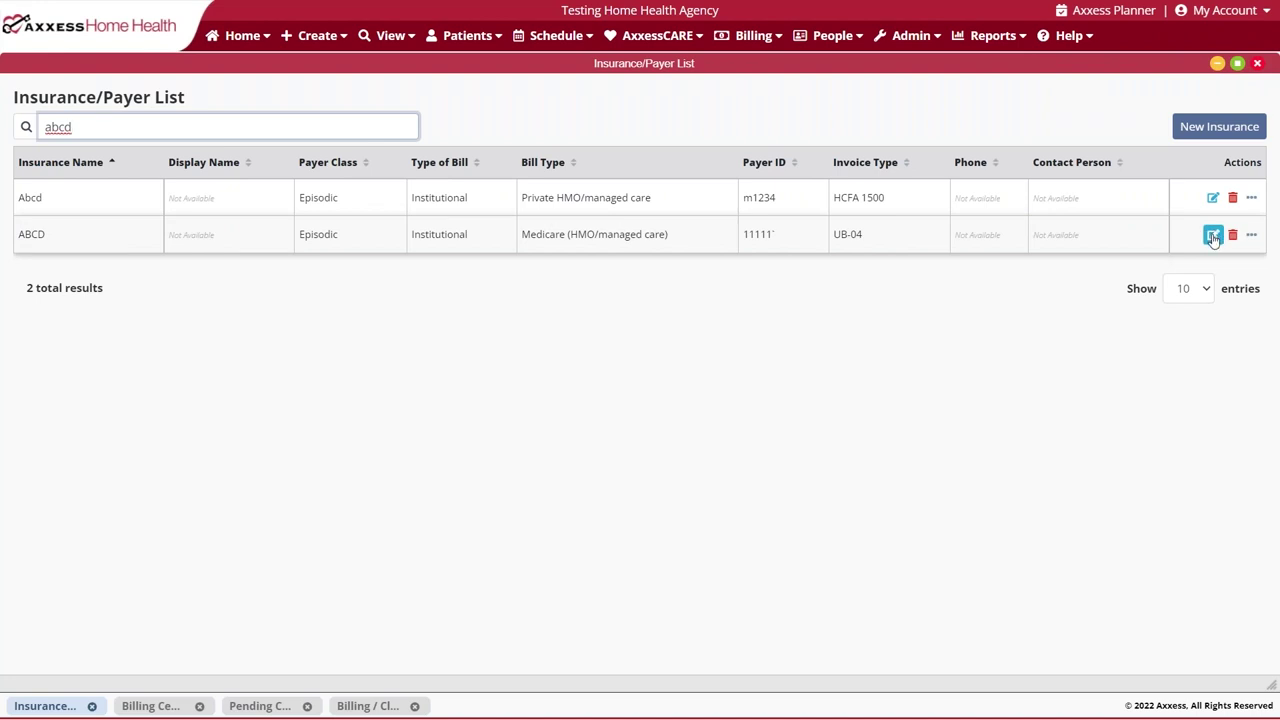
pyautogui.click(1213, 236)
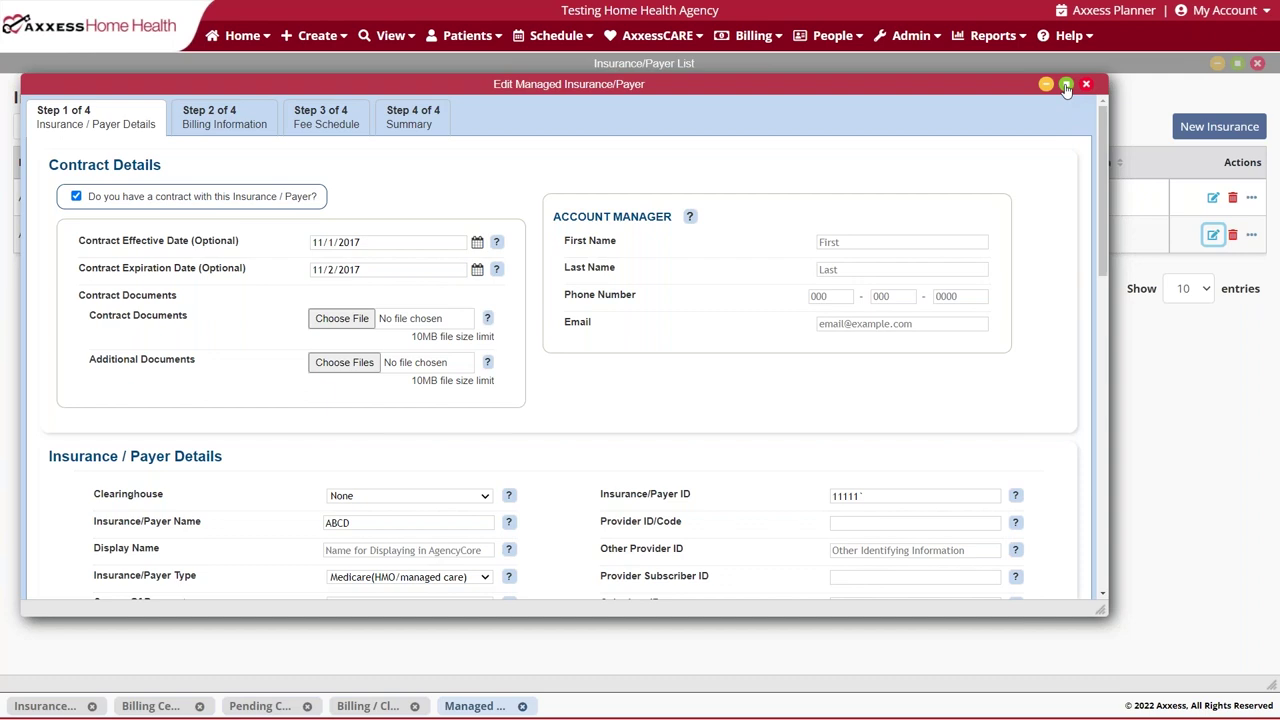
# Maximize the ABCD payer form and scroll to its Episodic line of service (taxonomy 208D00000X, UB-04)
pyautogui.click(1066, 86)
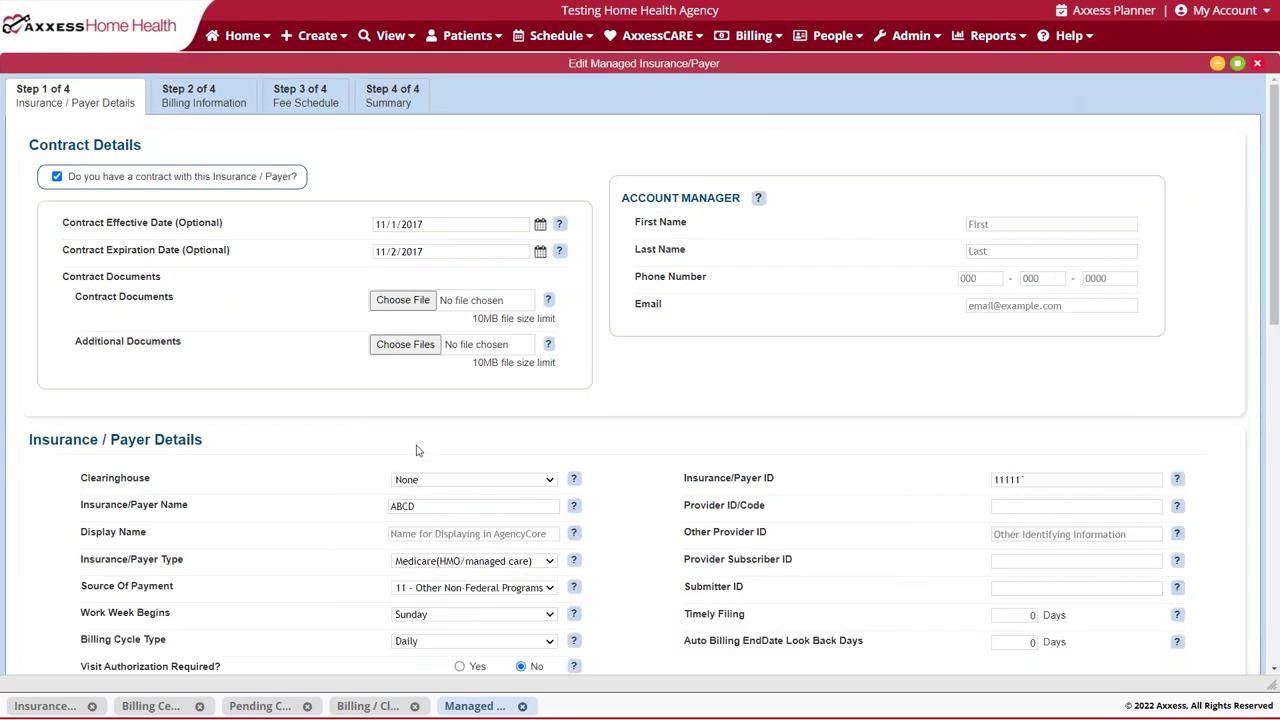
pyautogui.scroll(-3, 428, 450)
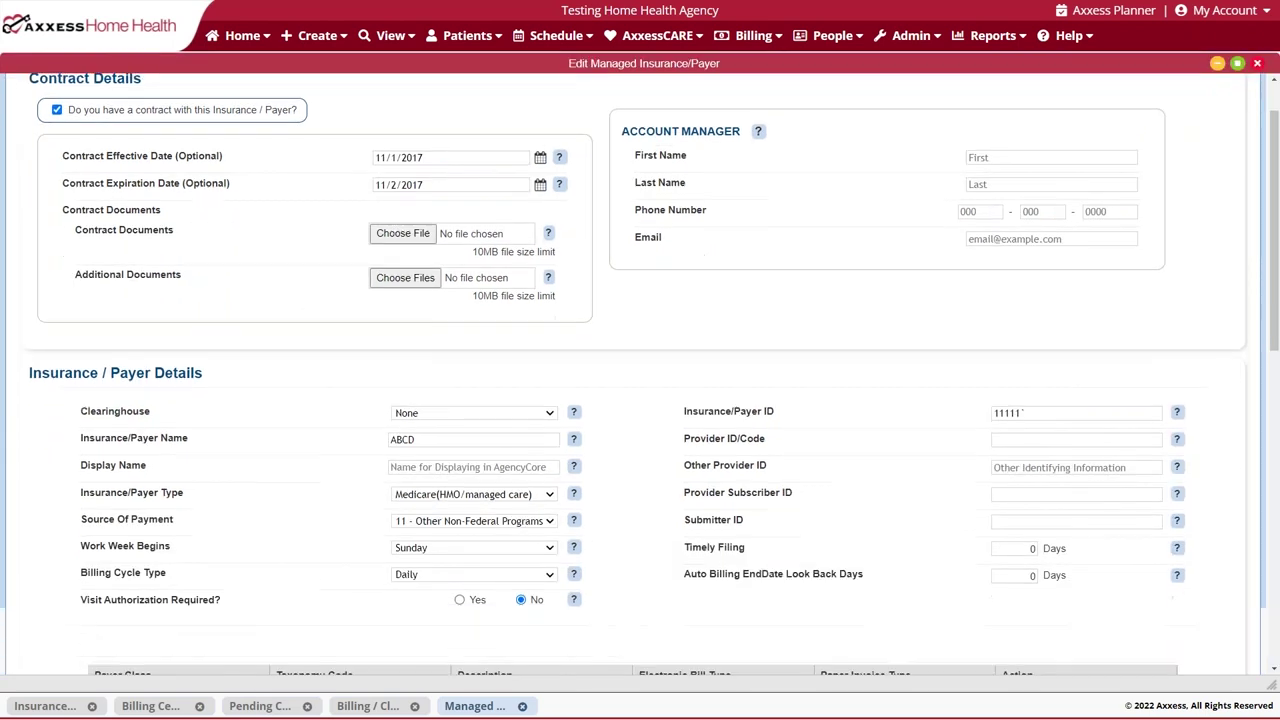
pyautogui.scroll(-2, 829, 486)
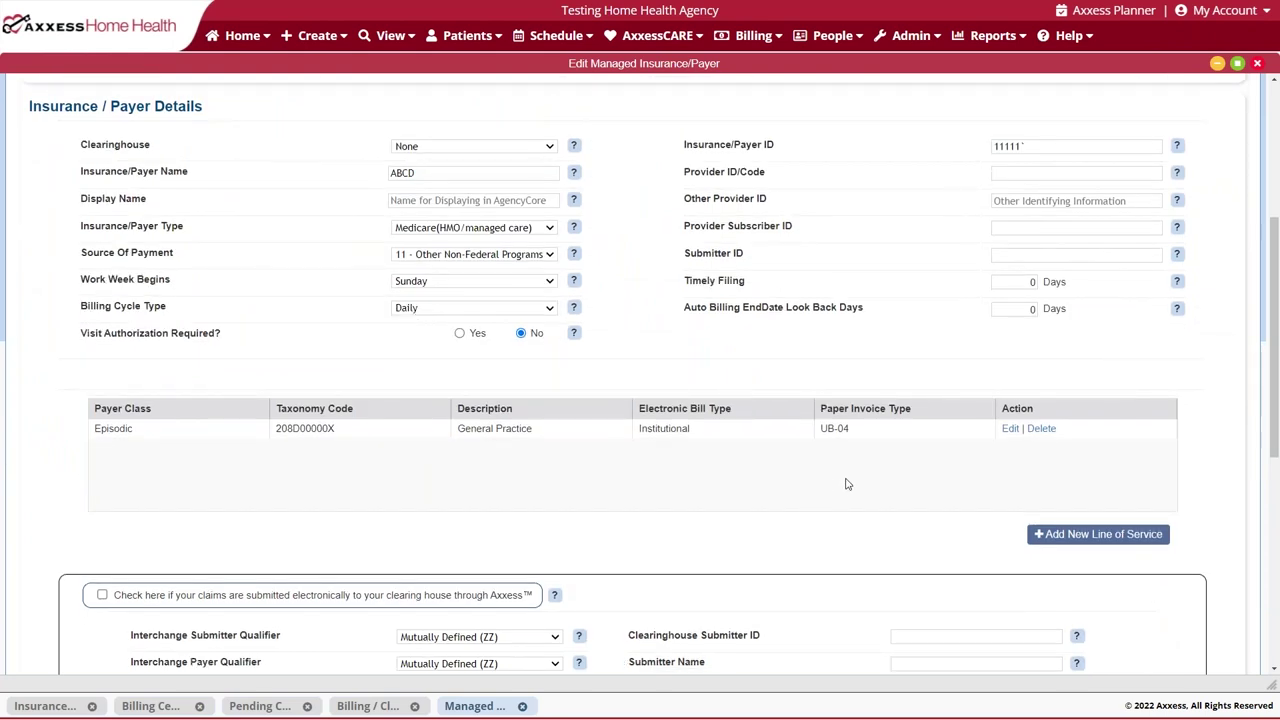
# Edit the Episodic line of service and scroll its dialog down to the Notice of Admission checkbox
pyautogui.click(1009, 429)
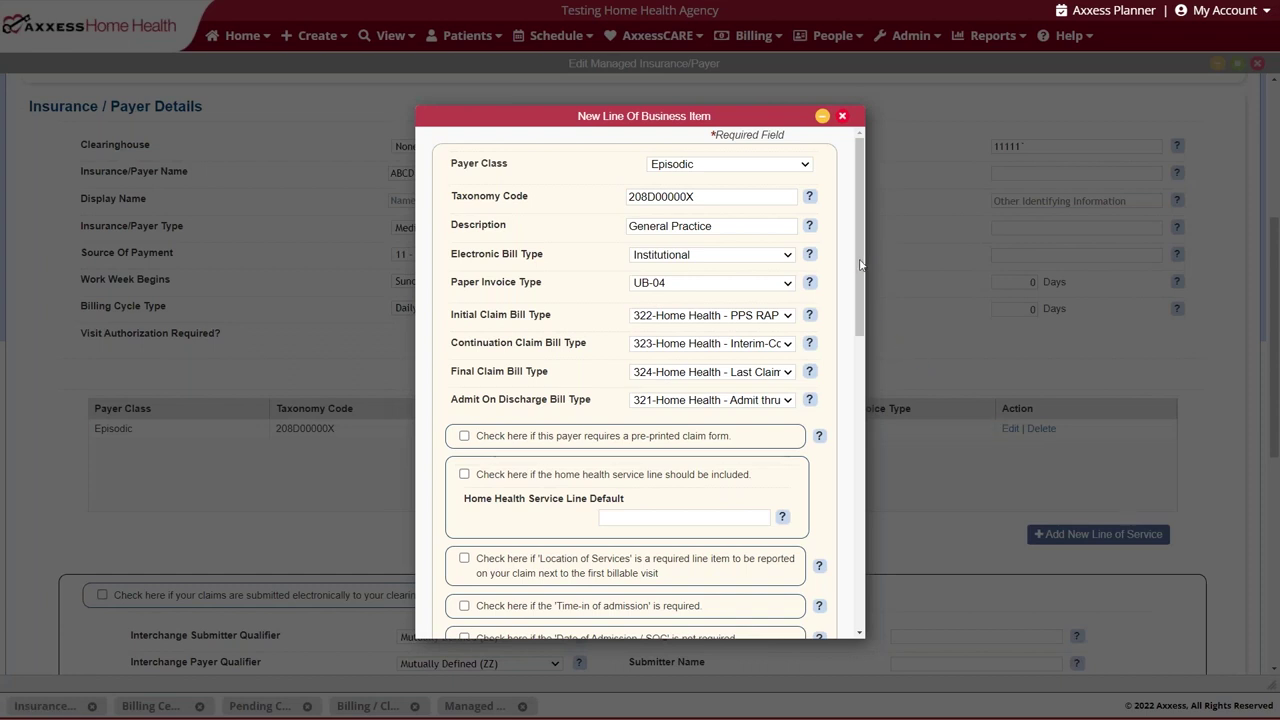
pyautogui.moveTo(859, 266); pyautogui.dragTo(858, 272)
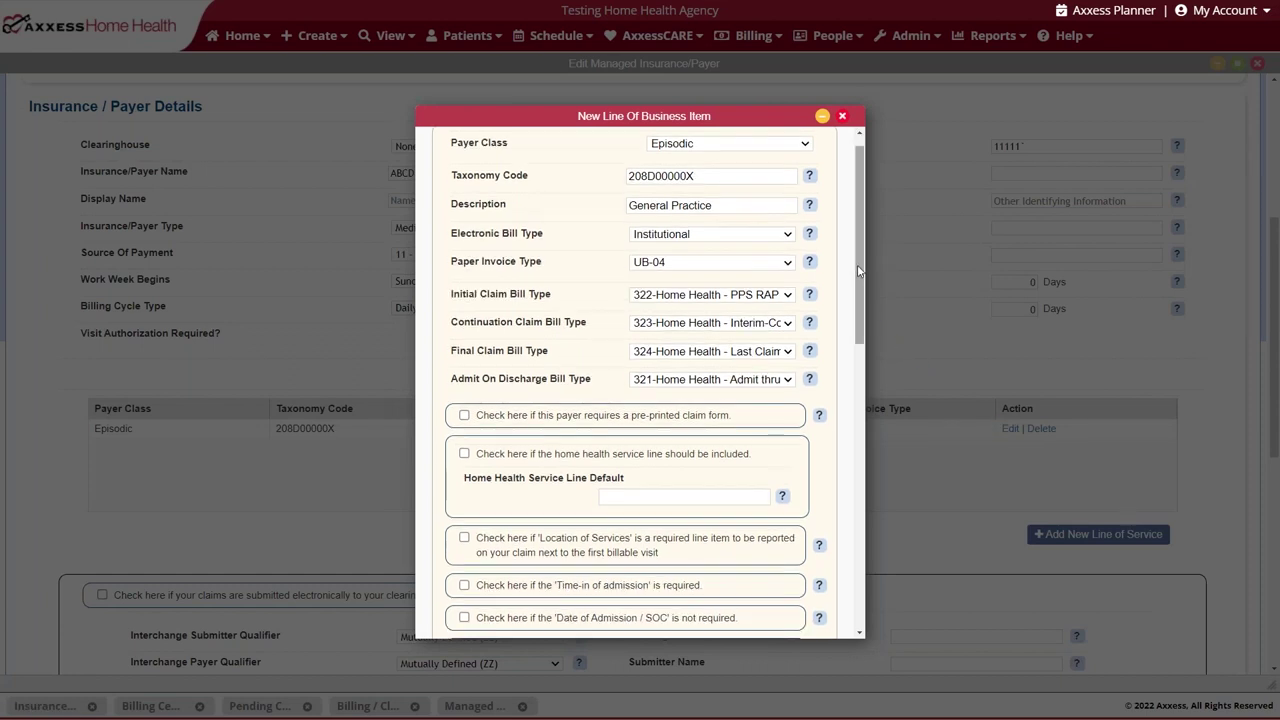
pyautogui.scroll(-1, 858, 250)
pyautogui.moveTo(858, 248); pyautogui.dragTo(833, 435)
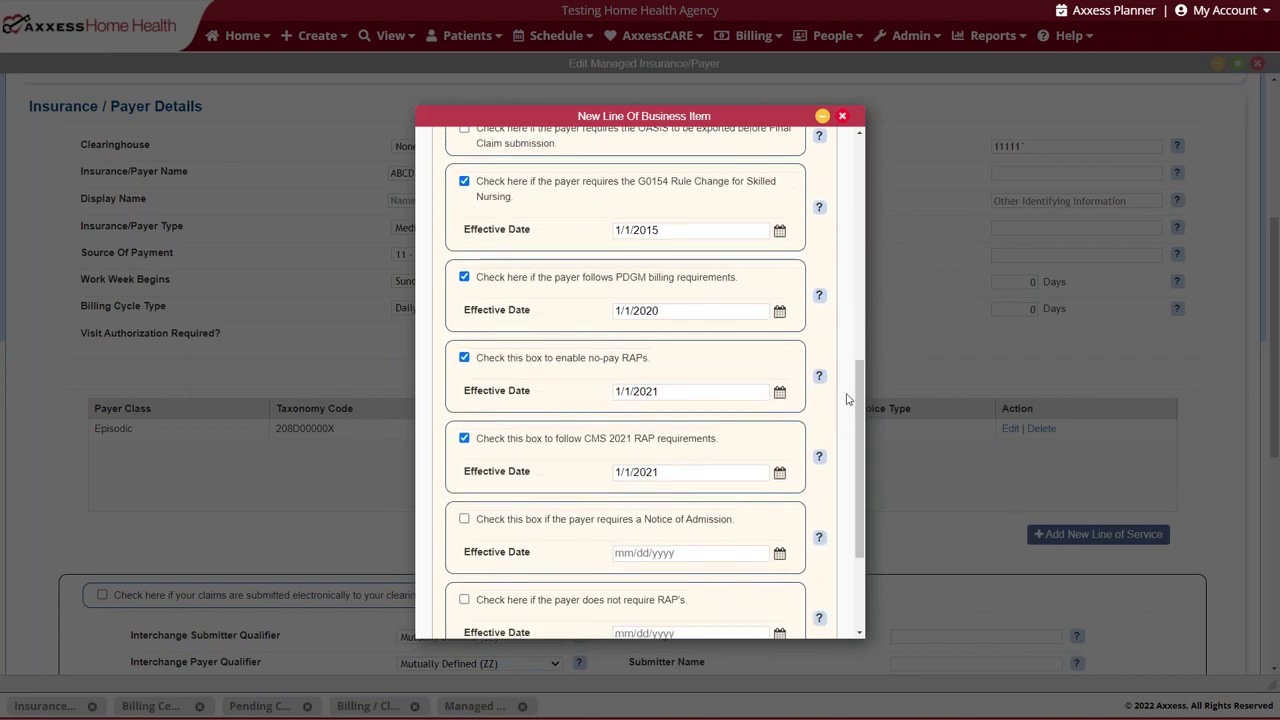
pyautogui.moveTo(855, 368); pyautogui.dragTo(855, 385)
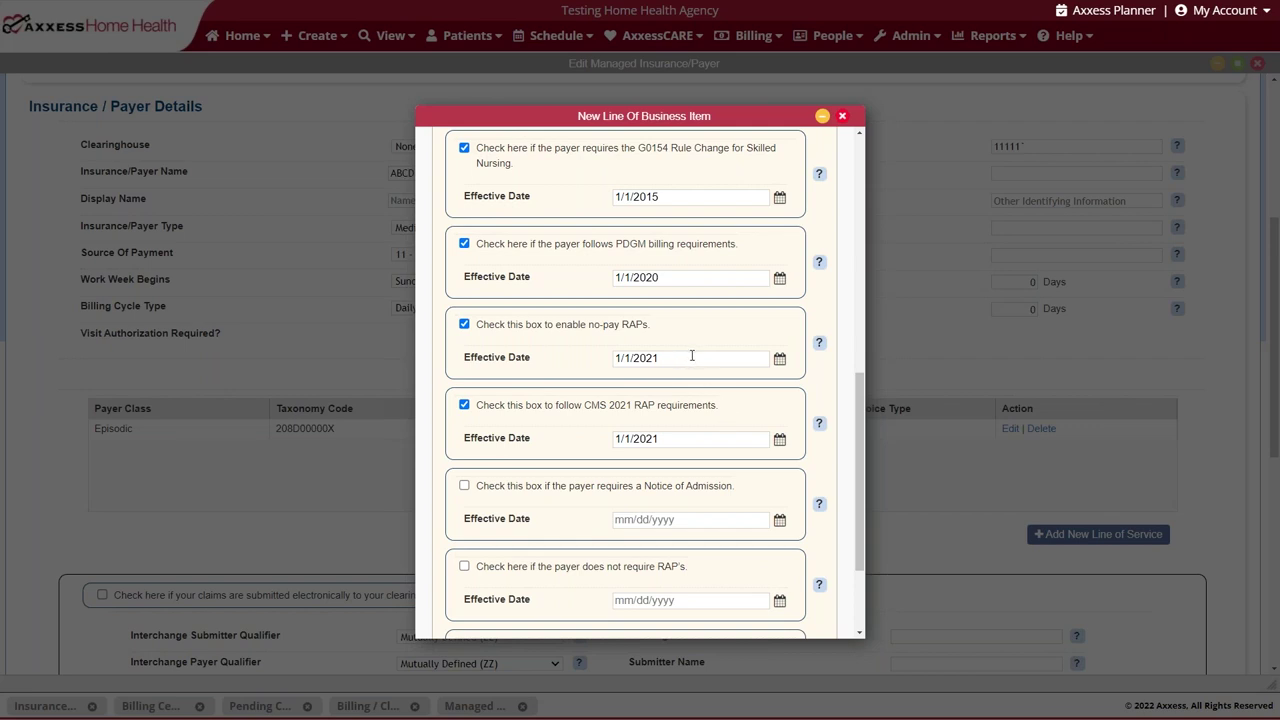
pyautogui.scroll(-3, 691, 355)
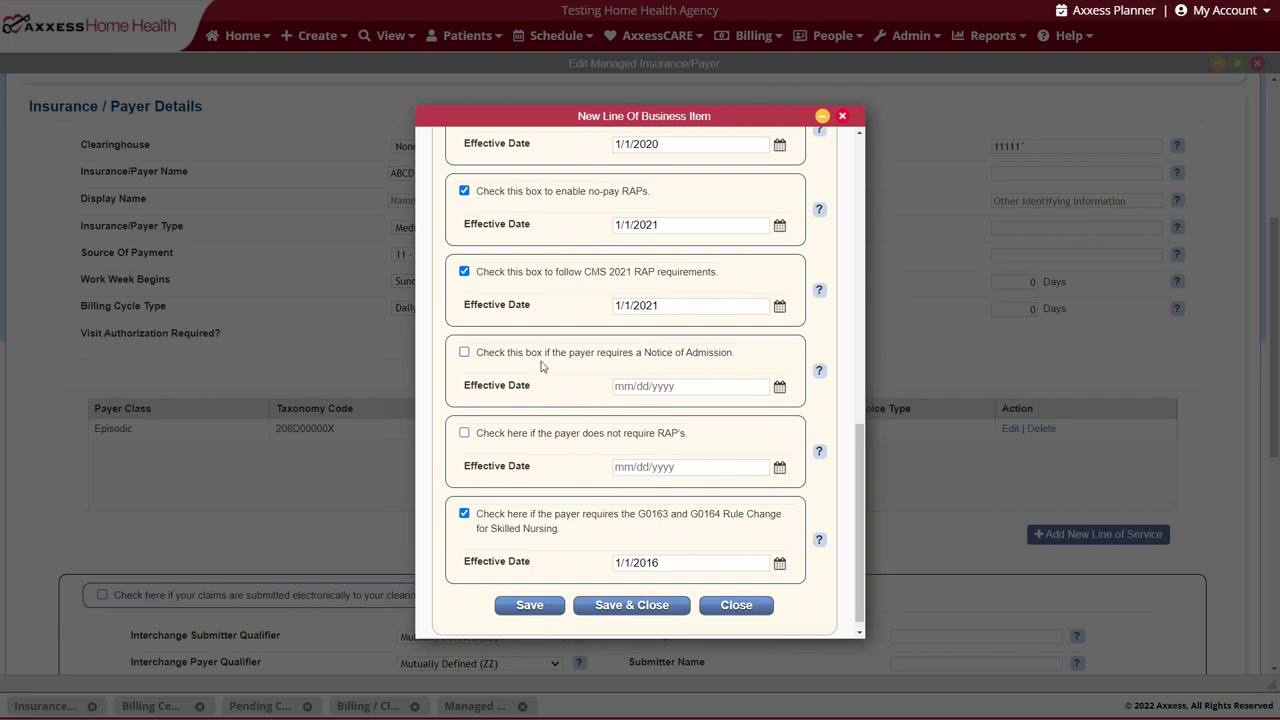
# Check Notice of Admission with effective date 01/01/2022, then tick 'payer does not require RAPs'
pyautogui.click(464, 352)
pyautogui.click(708, 390)
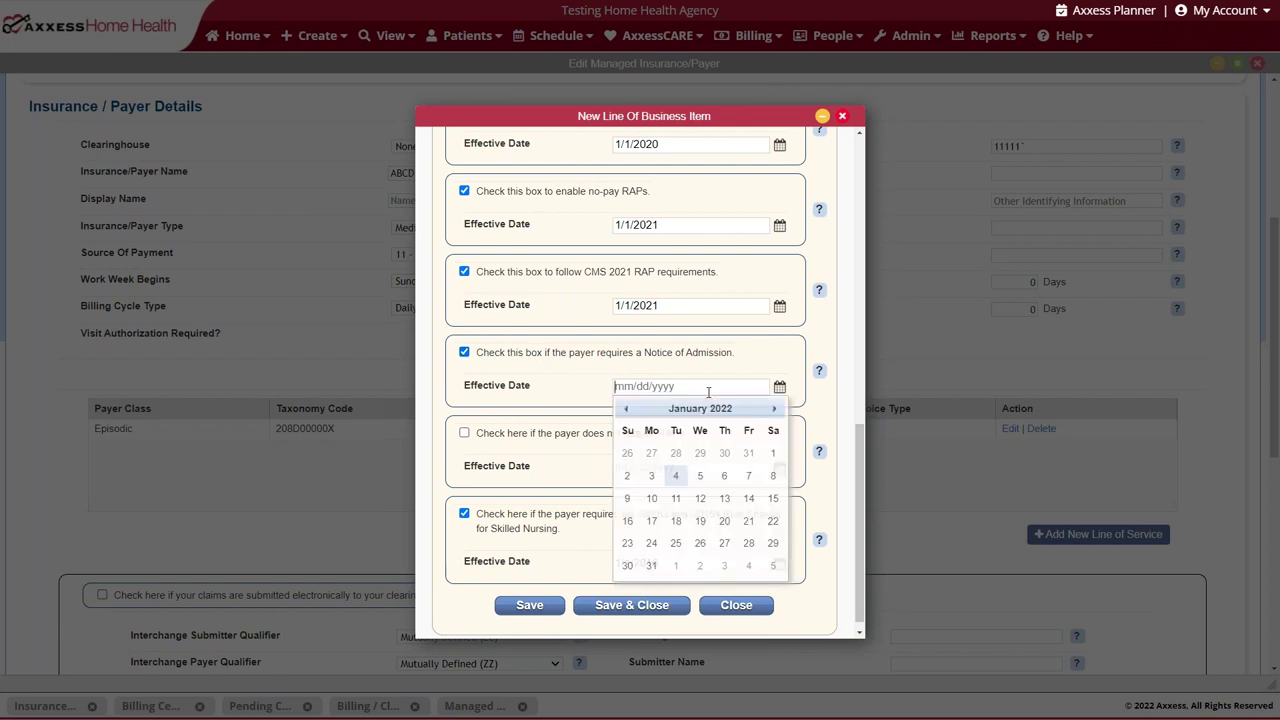
pyautogui.write('01')
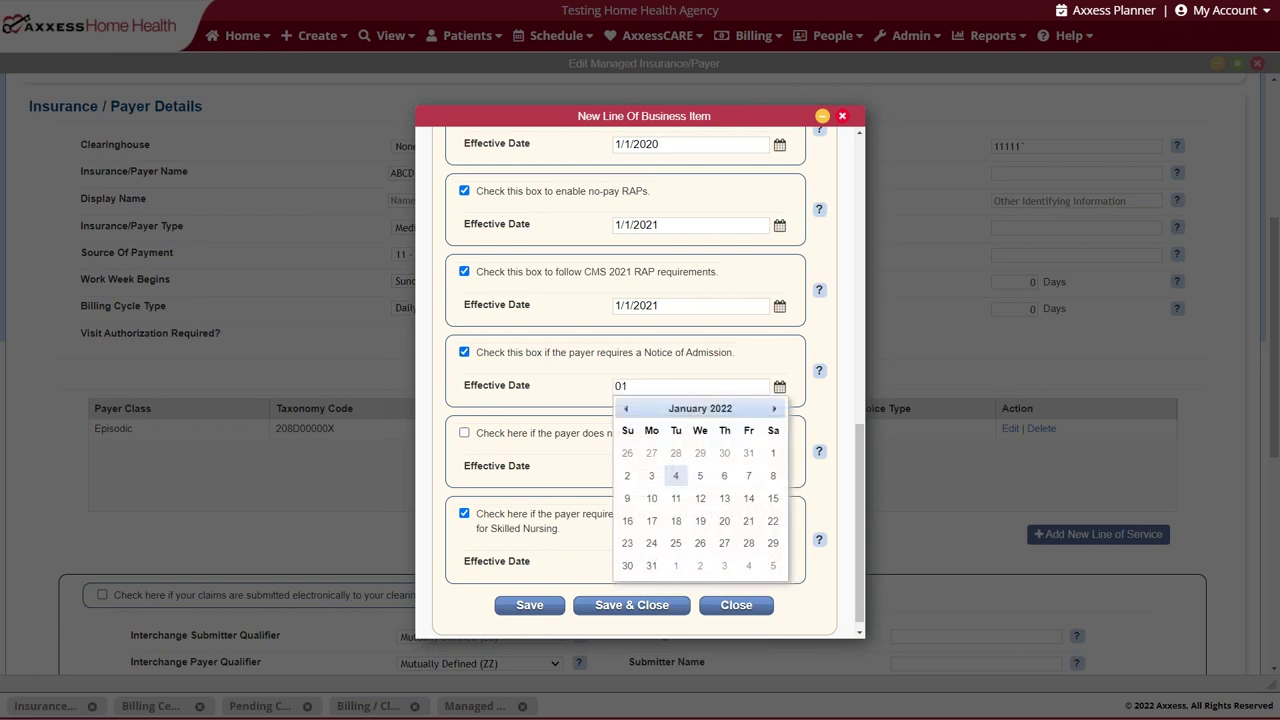
pyautogui.write('/01/2022')
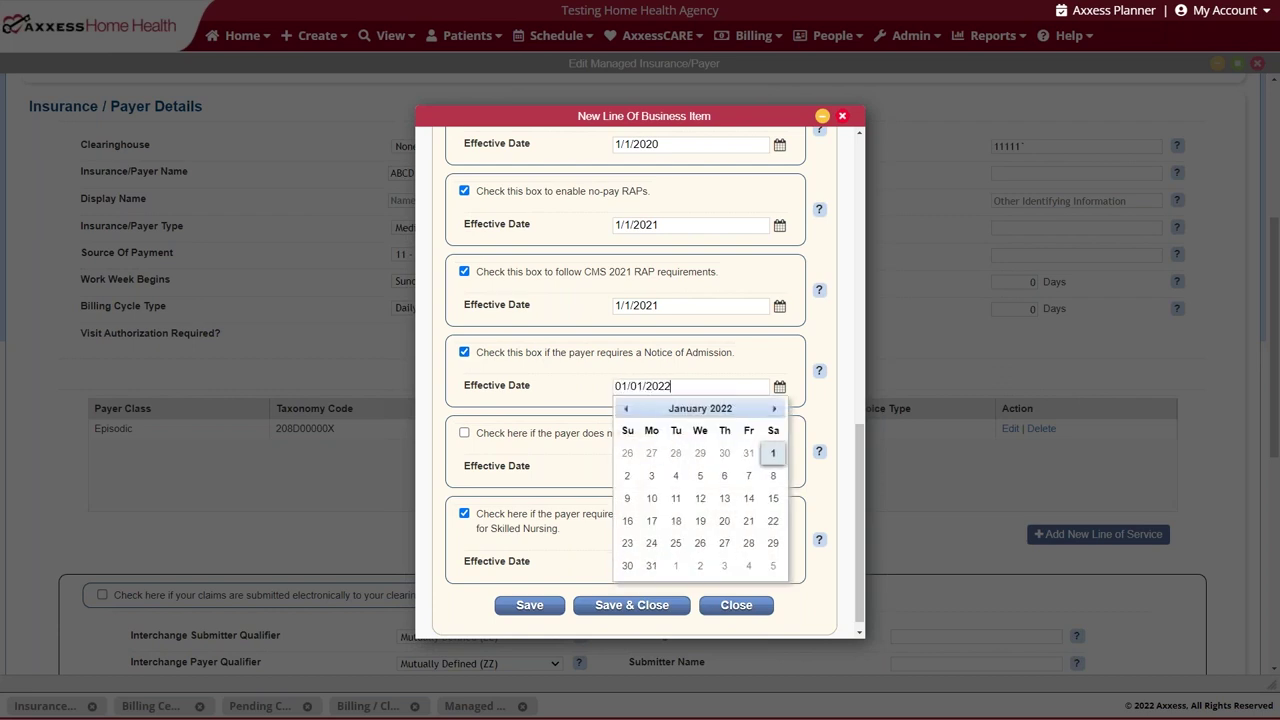
pyautogui.click(562, 393)
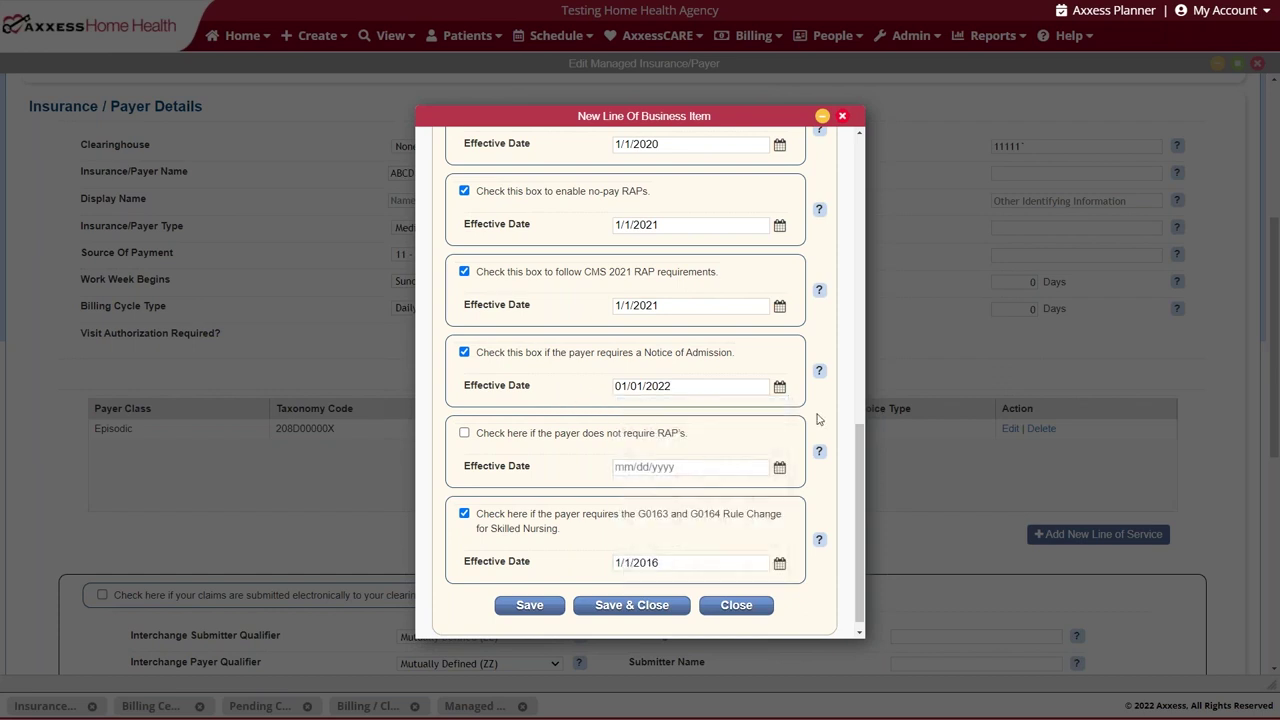
pyautogui.scroll(-1, 815, 422)
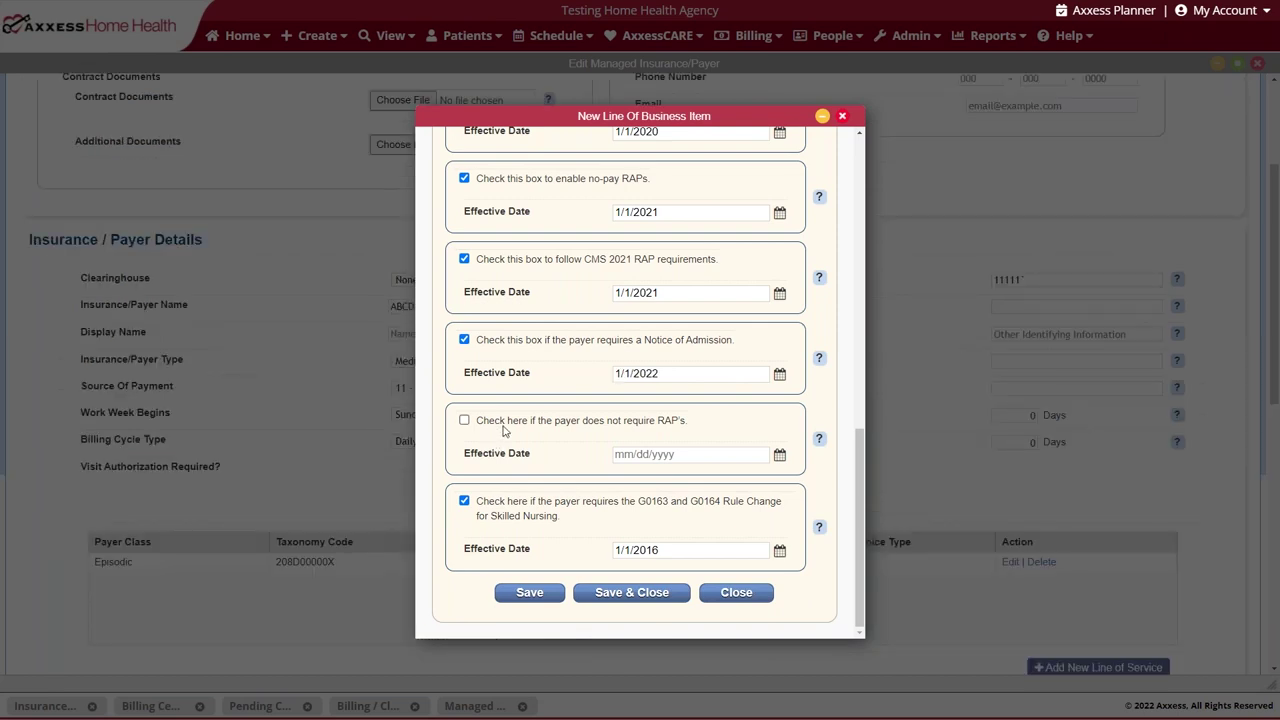
pyautogui.click(504, 430)
# Leave 'payer does not require RAPs' unchecked, close the line-of-service settings and open the Billing menu
pyautogui.click(705, 453)
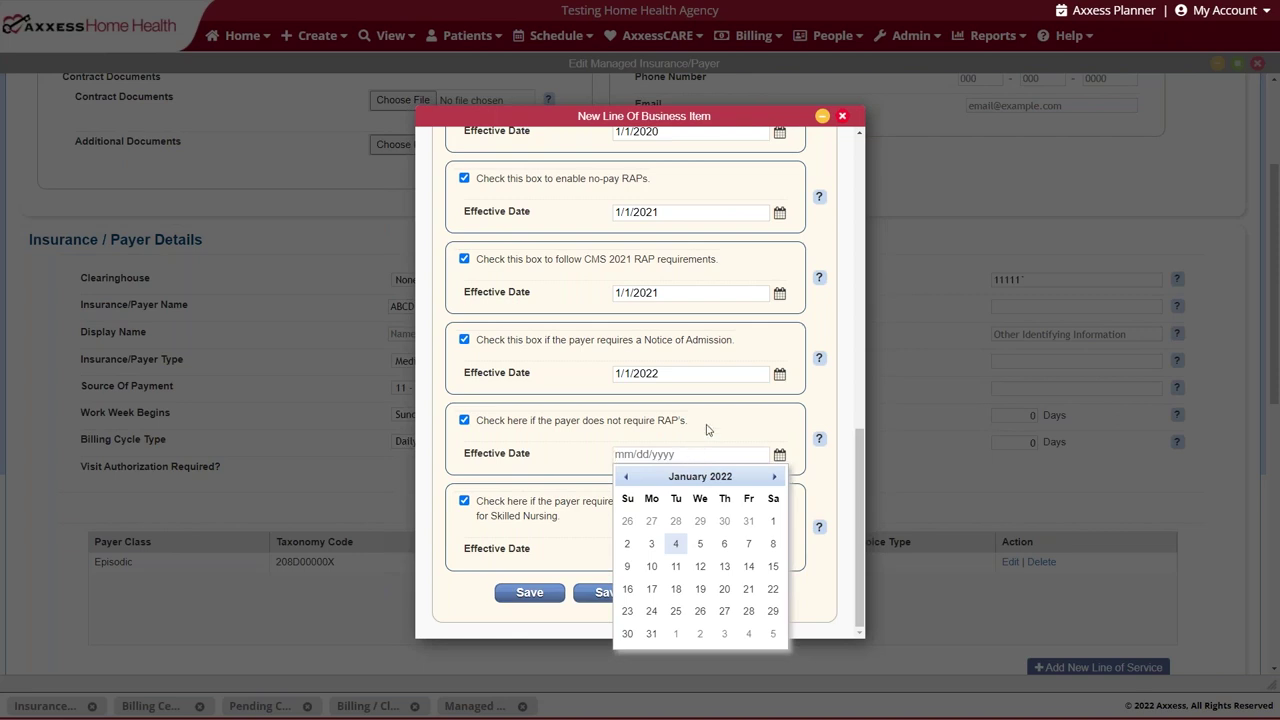
pyautogui.click(712, 427)
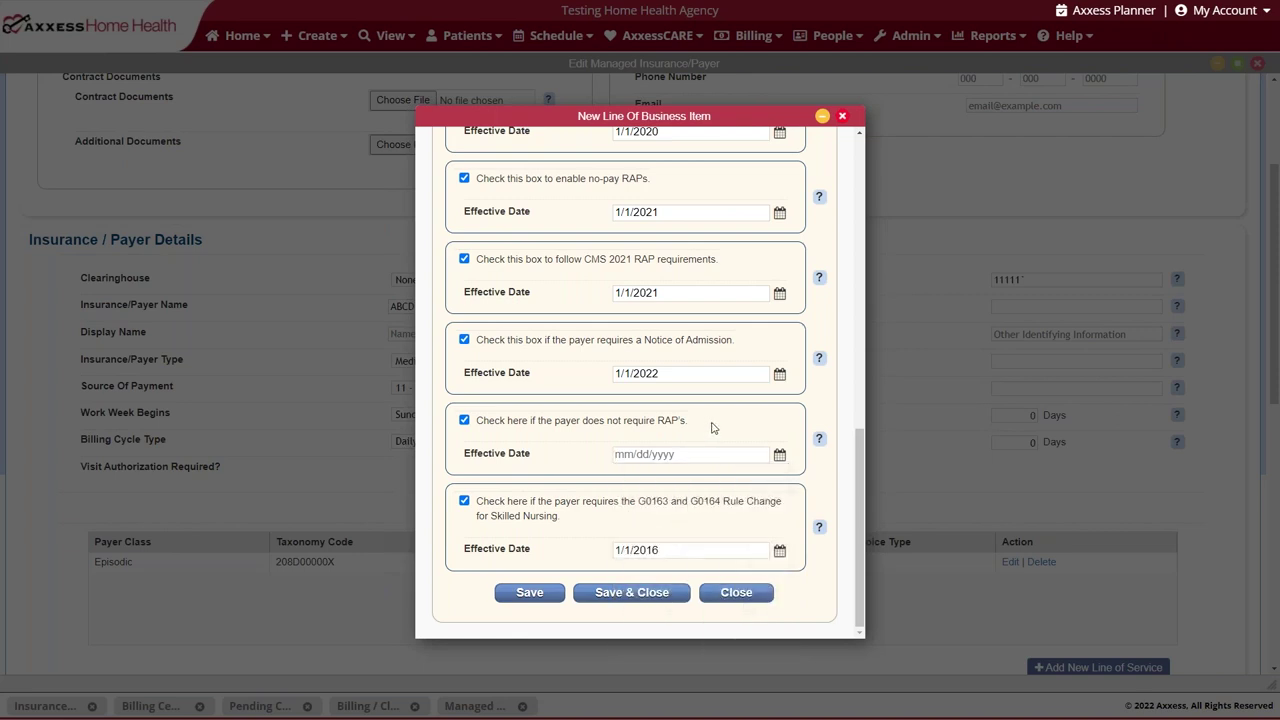
pyautogui.click(689, 426)
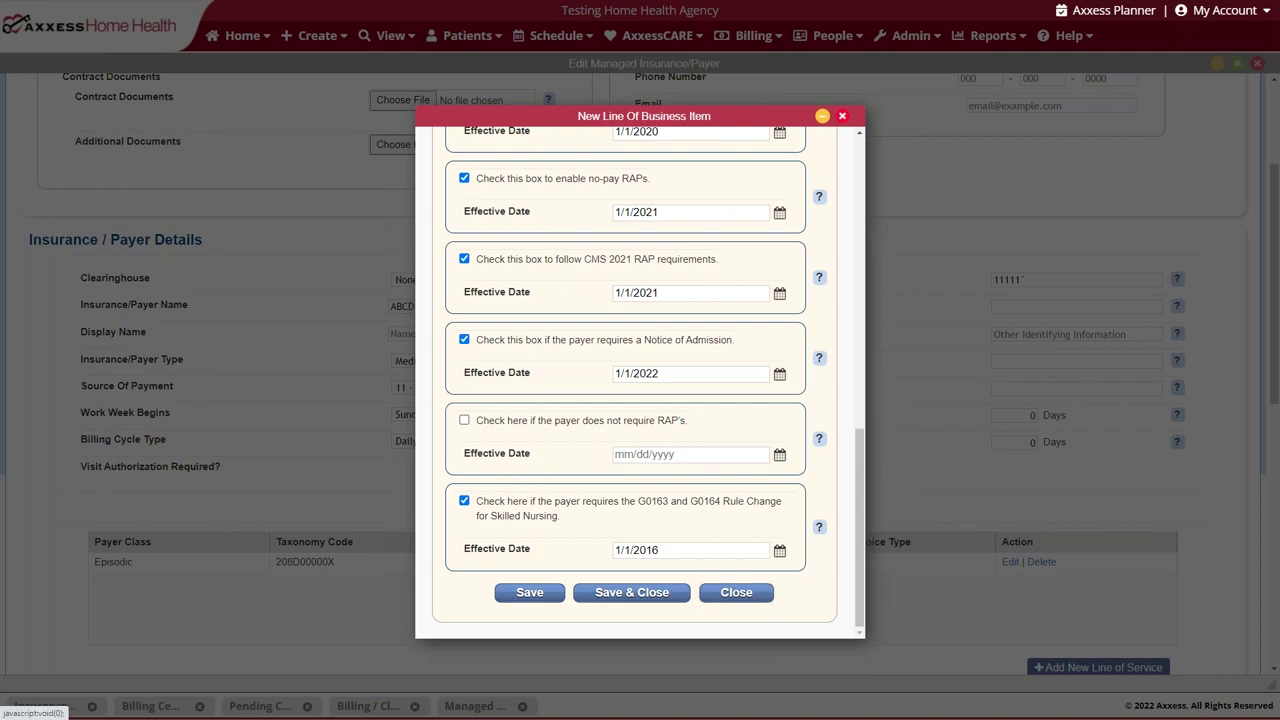
pyautogui.click(740, 593)
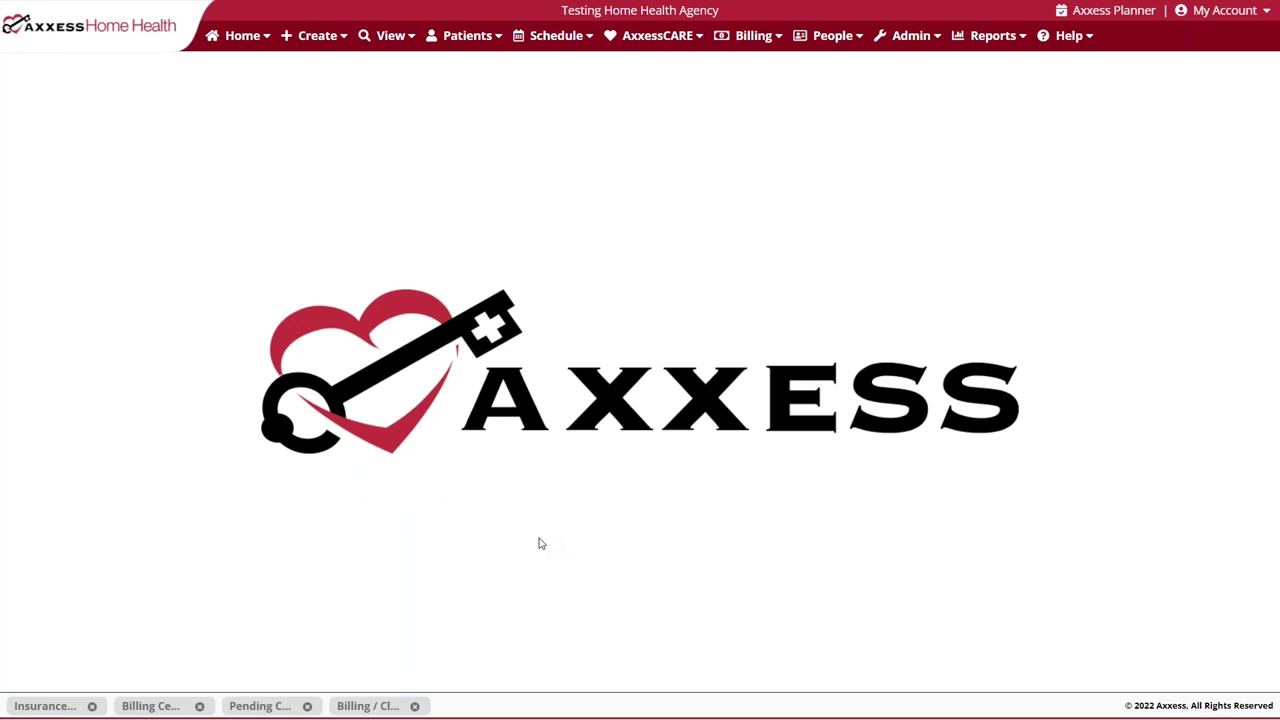
pyautogui.click(748, 36)
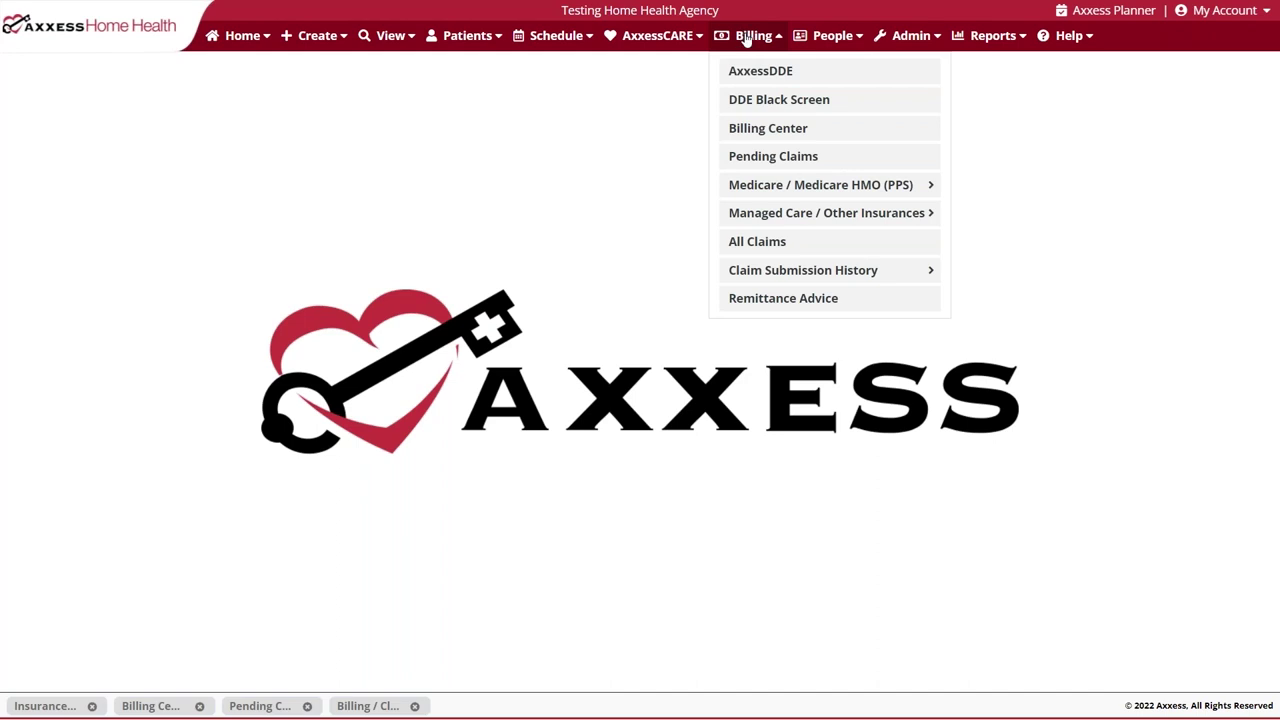
# Open the Billing Center and filter NOA/RAP claims to the 0–2 days aging group
pyautogui.click(789, 137)
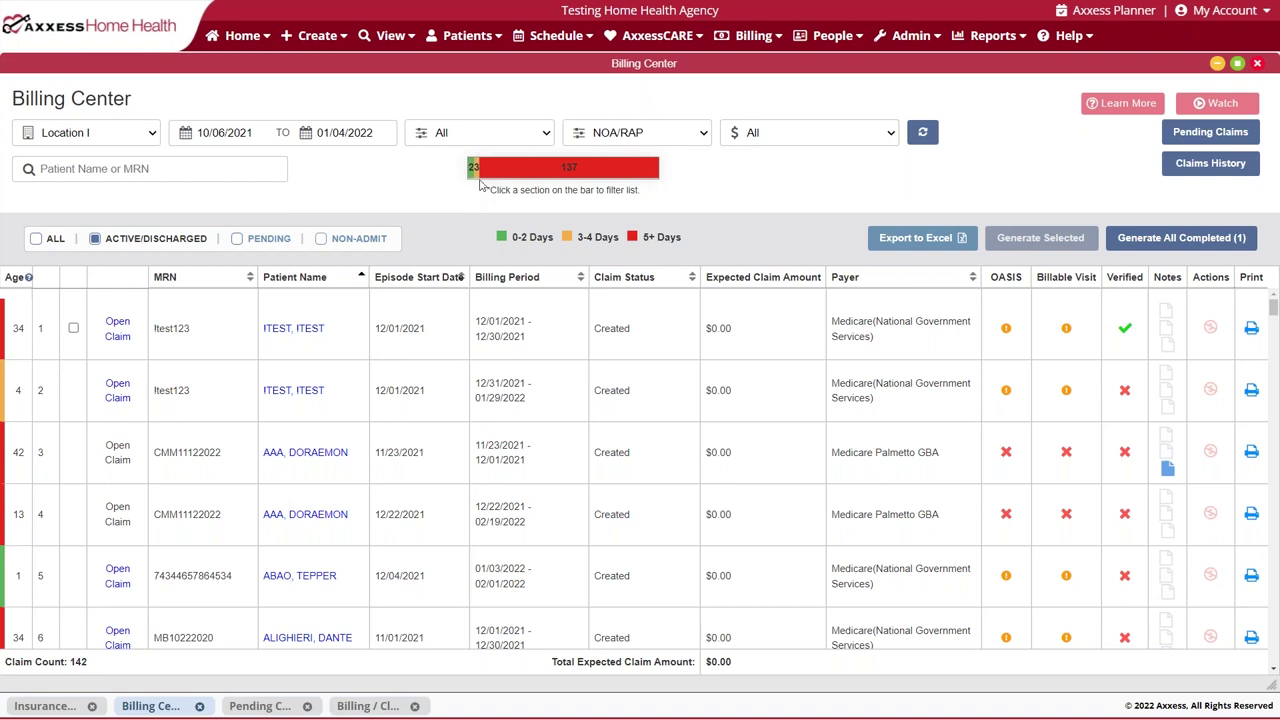
pyautogui.click(471, 170)
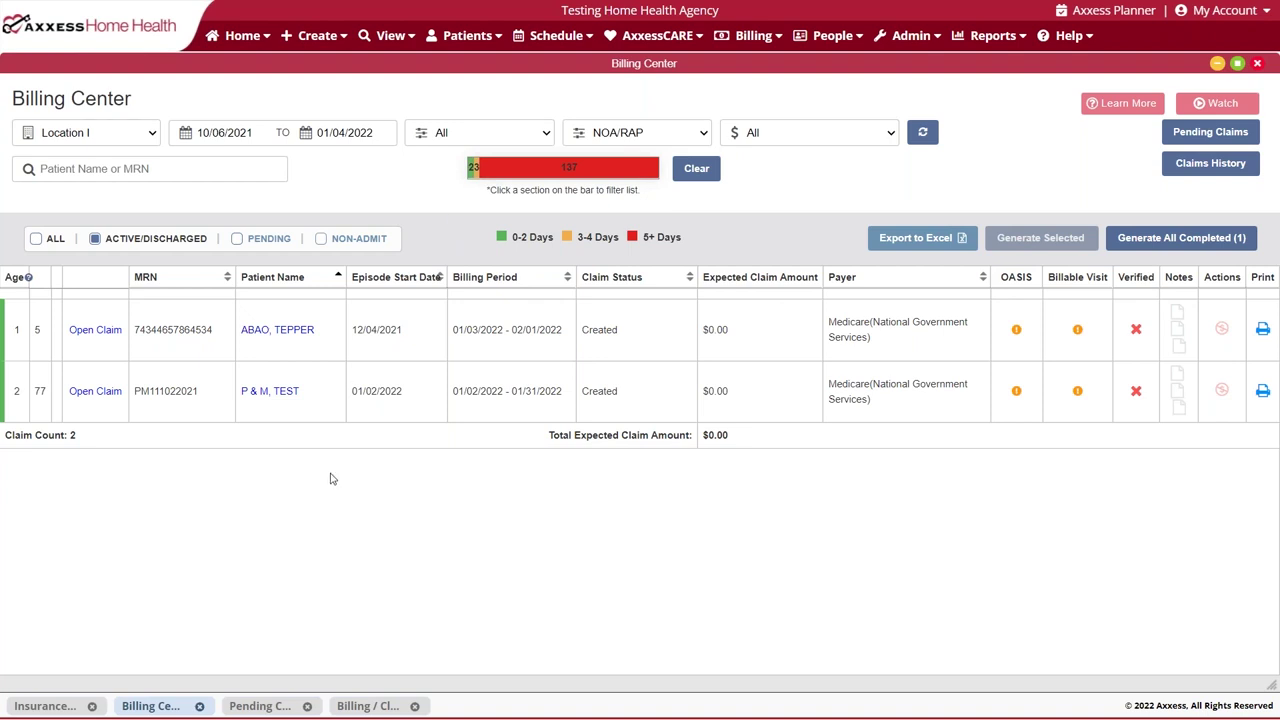
# Open the first-row NOA claim billed 01/03/2022–02/01/2022
pyautogui.click(95, 330)
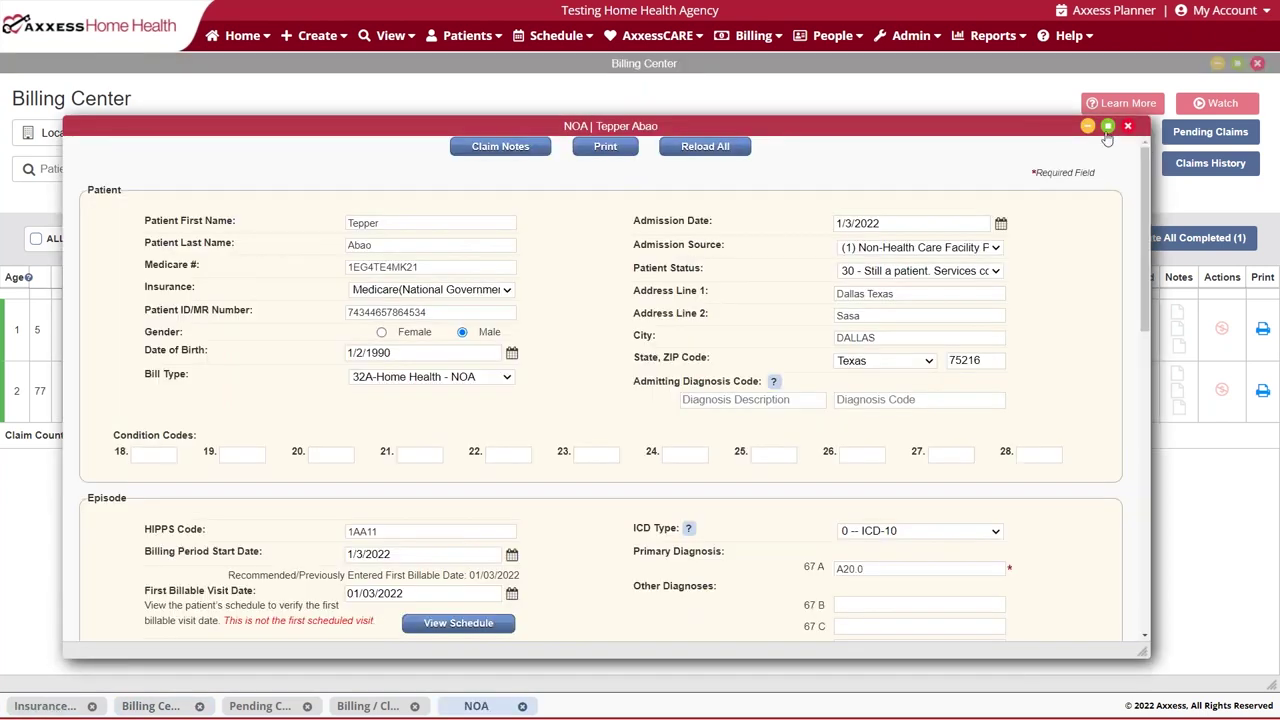
# Maximize the NOA claim and review it: bill type 32A, HIPPS 1AA11, diagnosis A20.0
pyautogui.click(1107, 126)
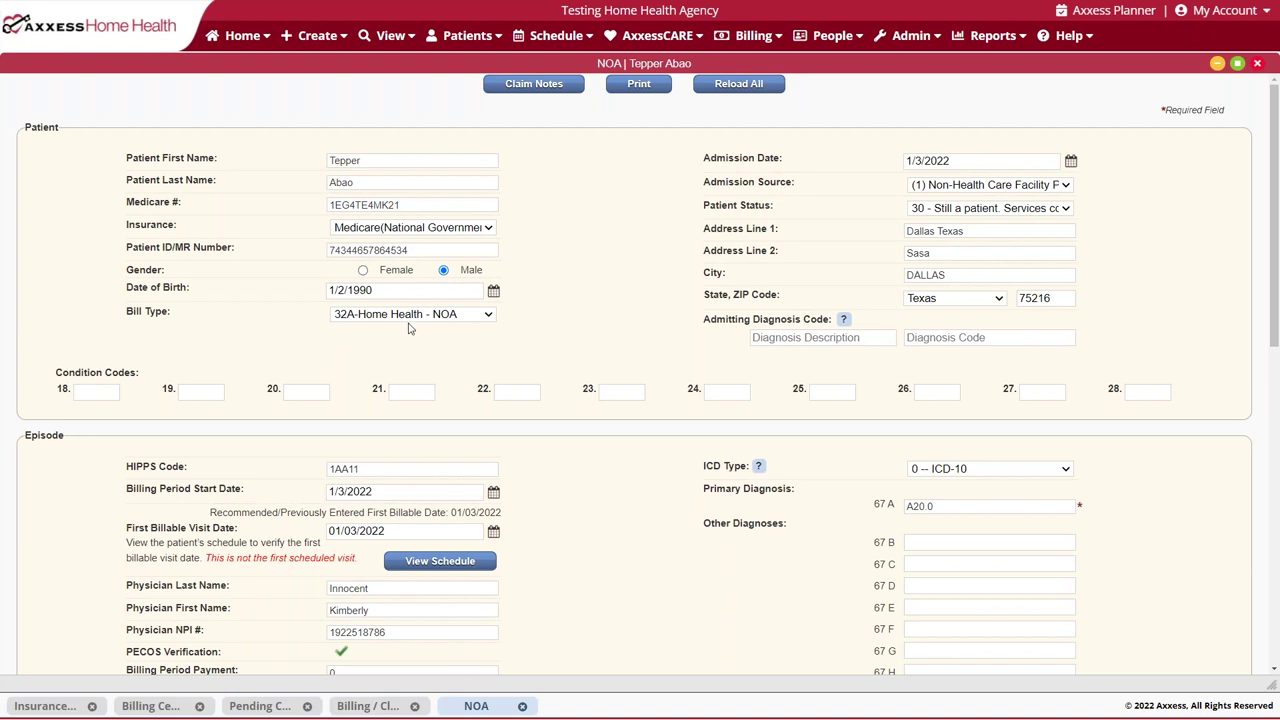
pyautogui.scroll(-2, 408, 328)
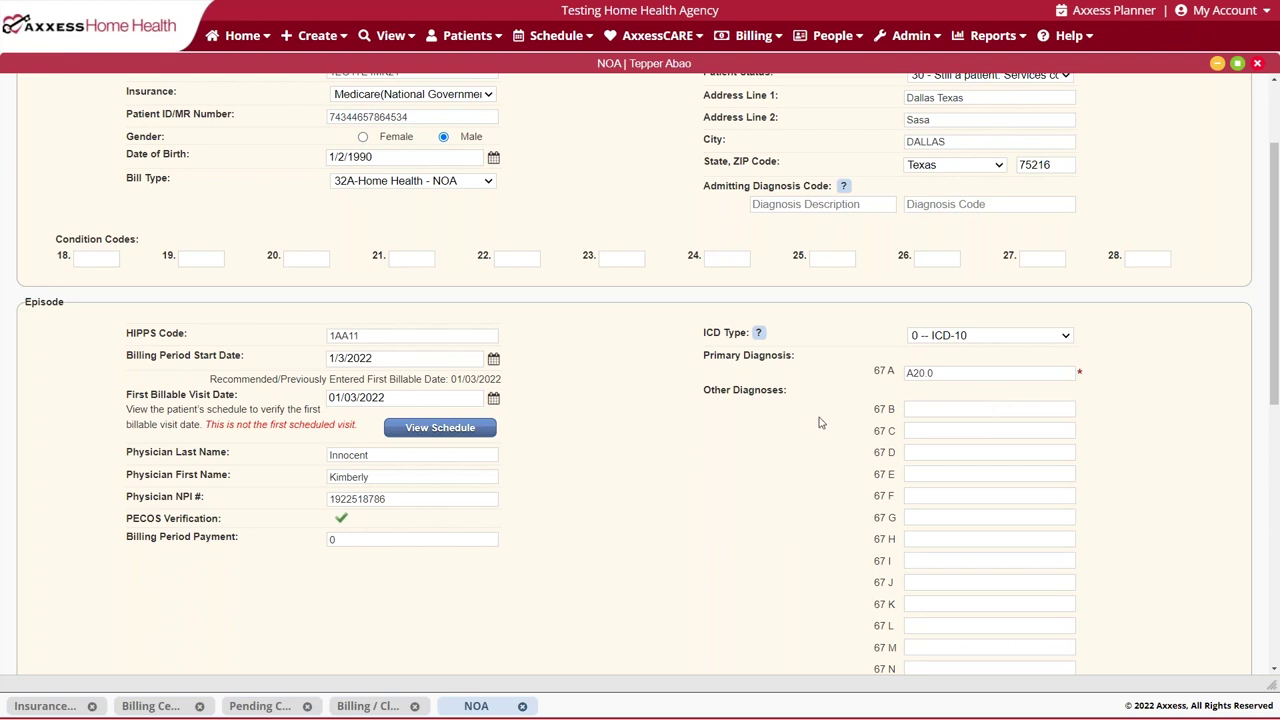
# Verify the NOA claim from the bottom of the form and close its window
pyautogui.scroll(-6, 818, 422)
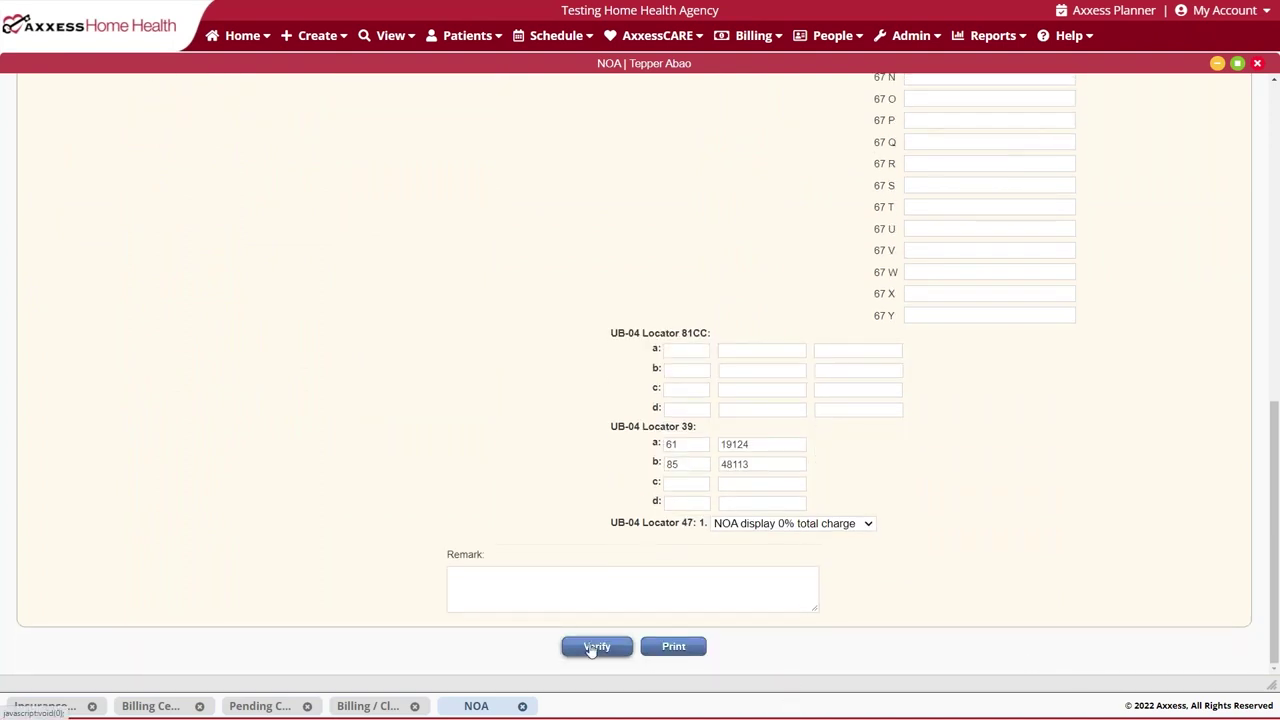
pyautogui.click(596, 648)
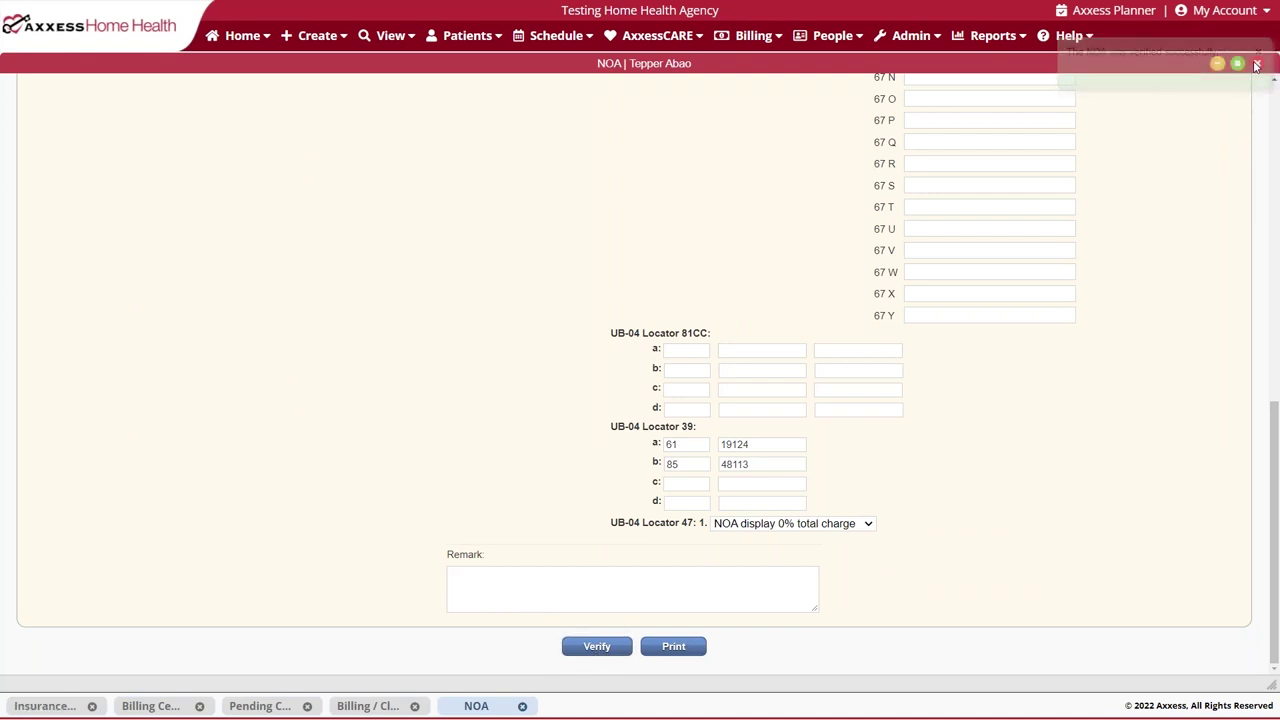
pyautogui.click(1258, 63)
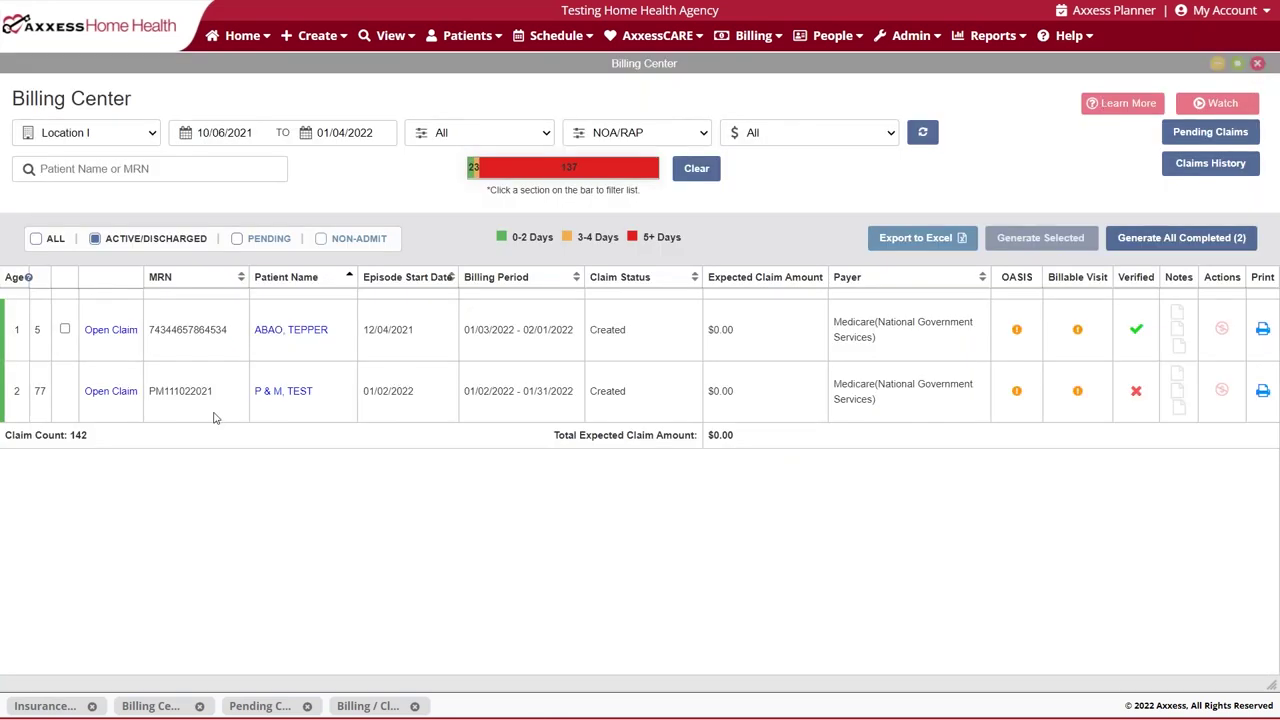
# Select the verified NOA claim, generate it, and submit it from the Claim Summary
pyautogui.click(64, 331)
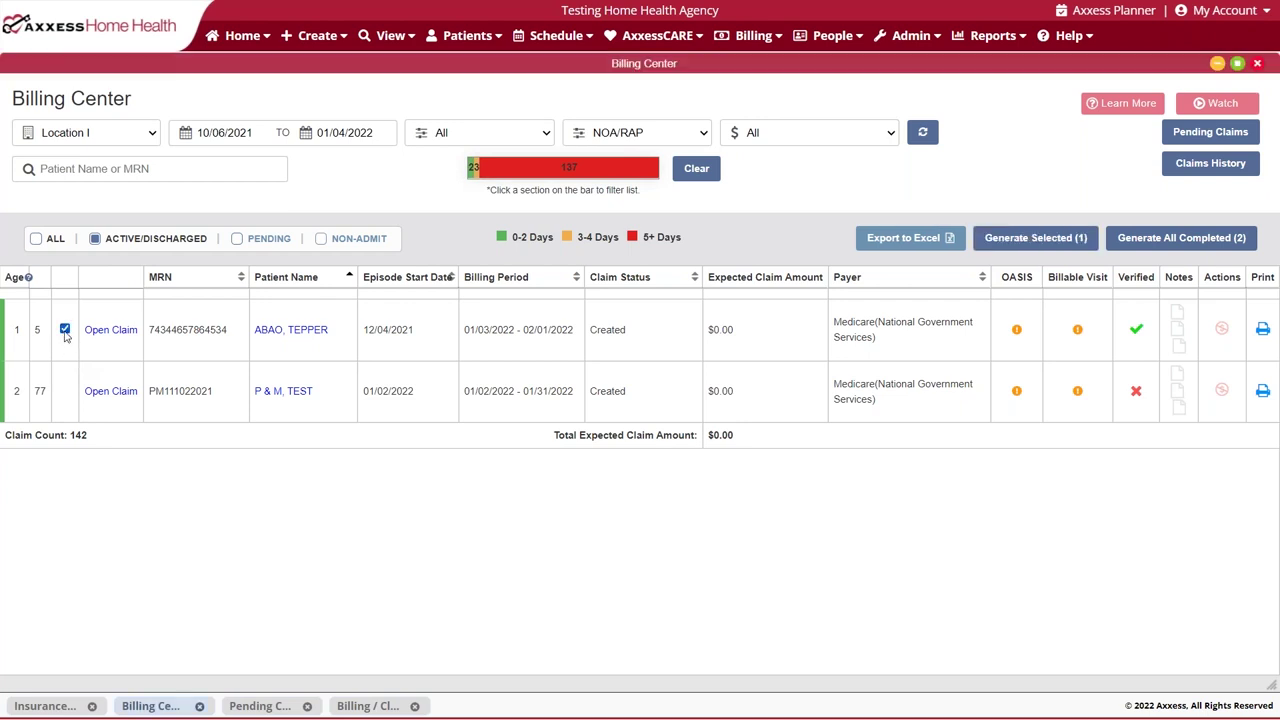
pyautogui.click(1010, 246)
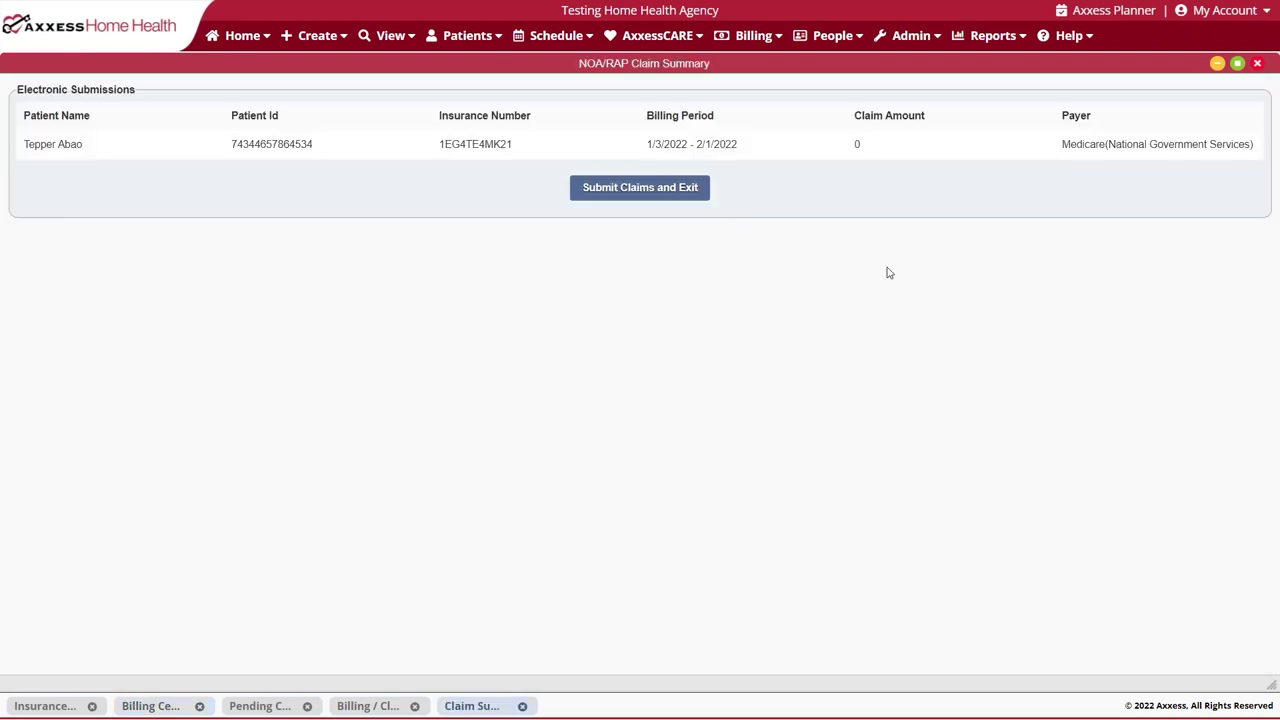
pyautogui.click(680, 192)
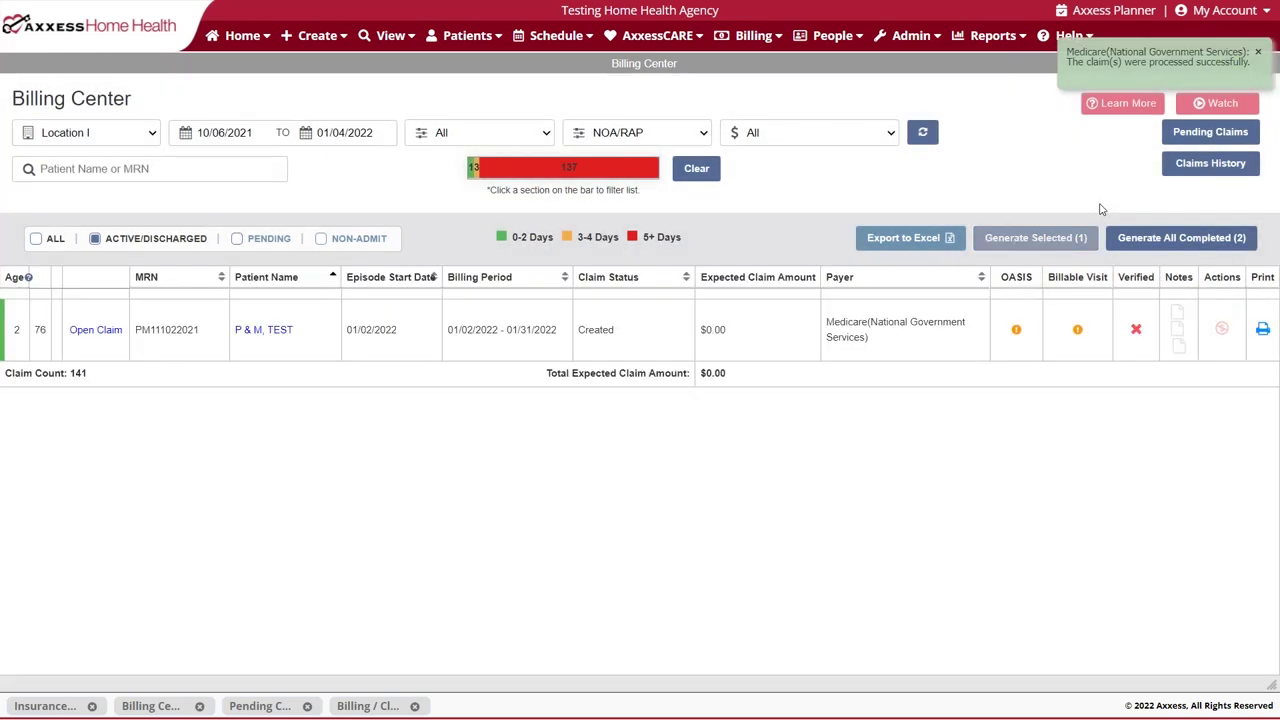
# Filter Pending Claims to NOA/RAP claims aged 0–7 days, leaving only the submitted claim
pyautogui.click(1240, 133)
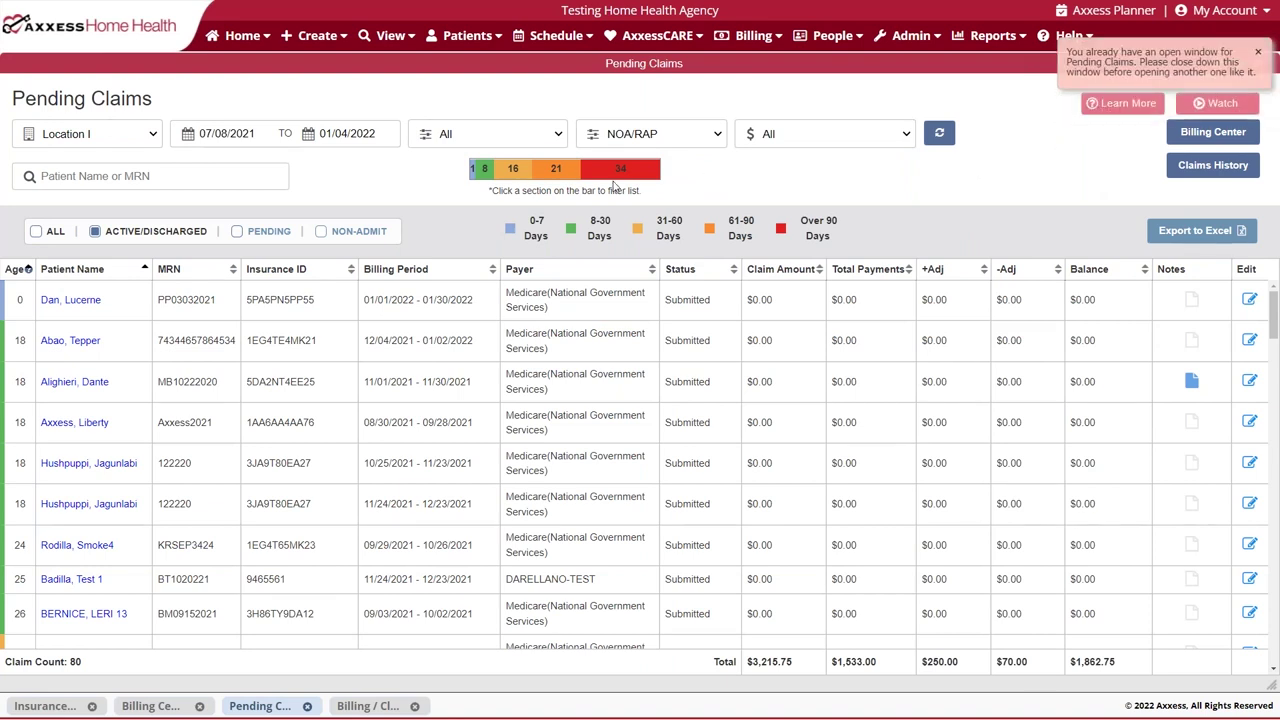
pyautogui.click(472, 170)
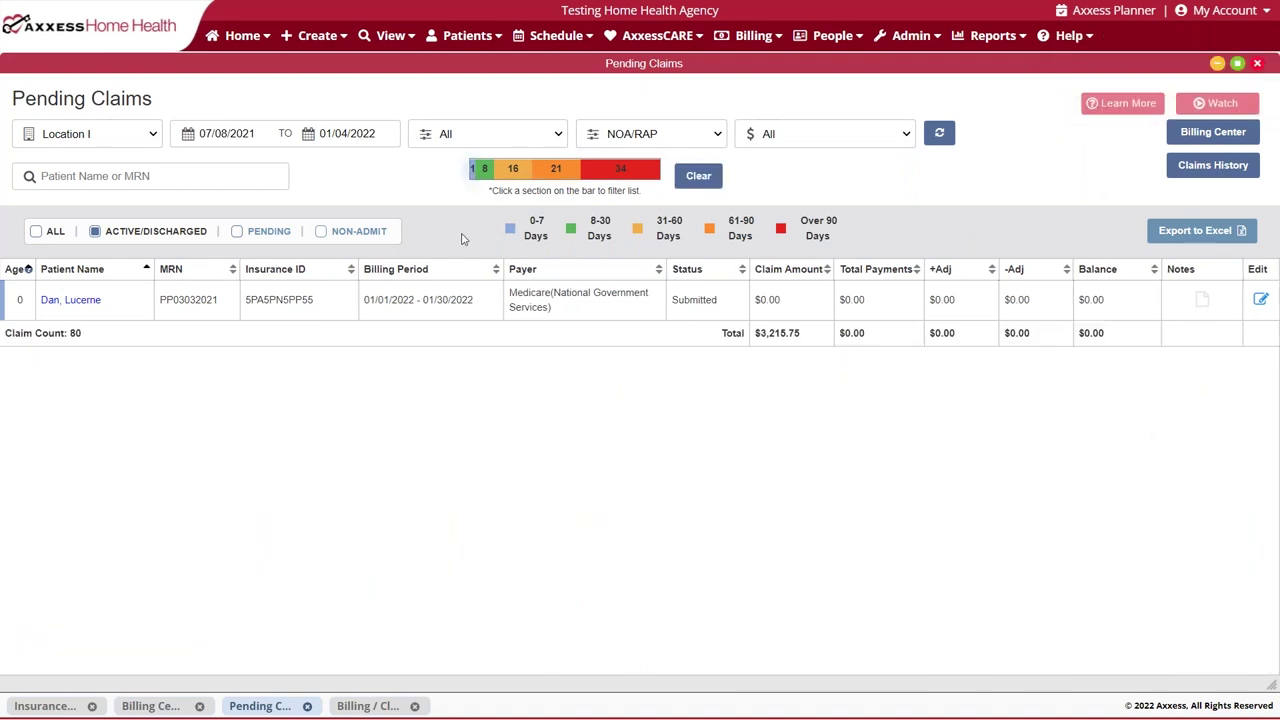
pyautogui.click(705, 176)
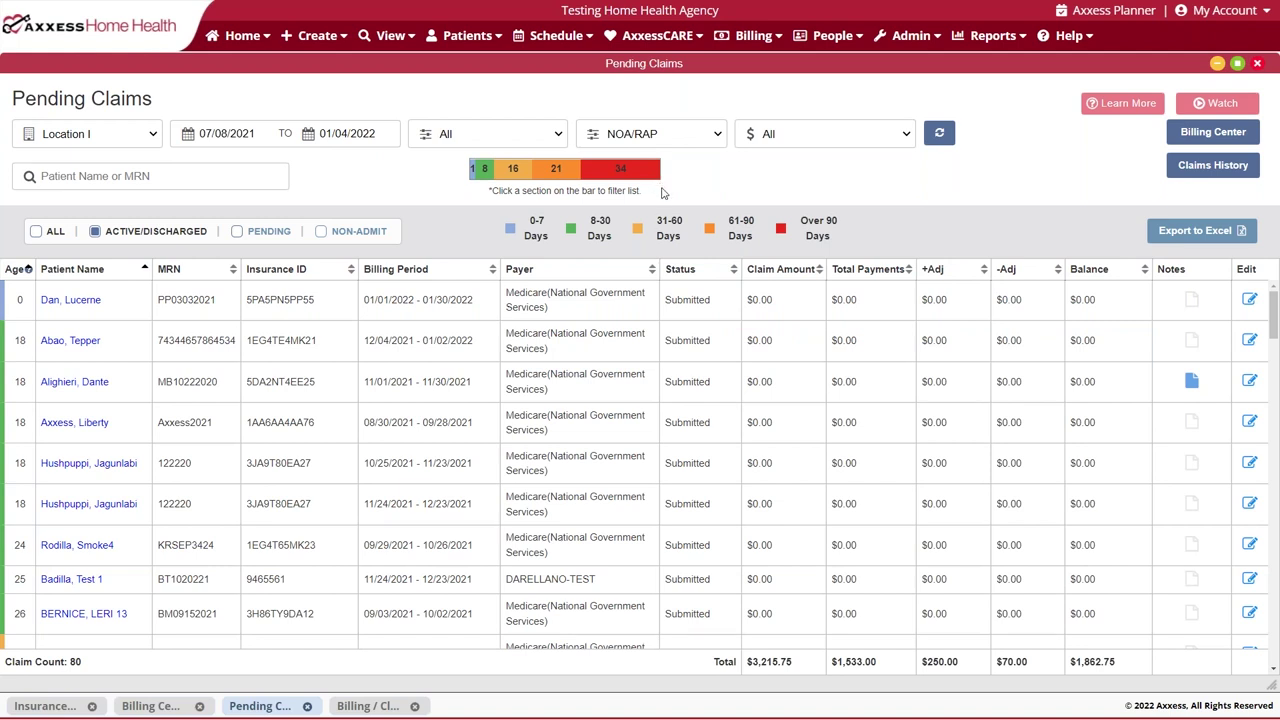
pyautogui.click(693, 140)
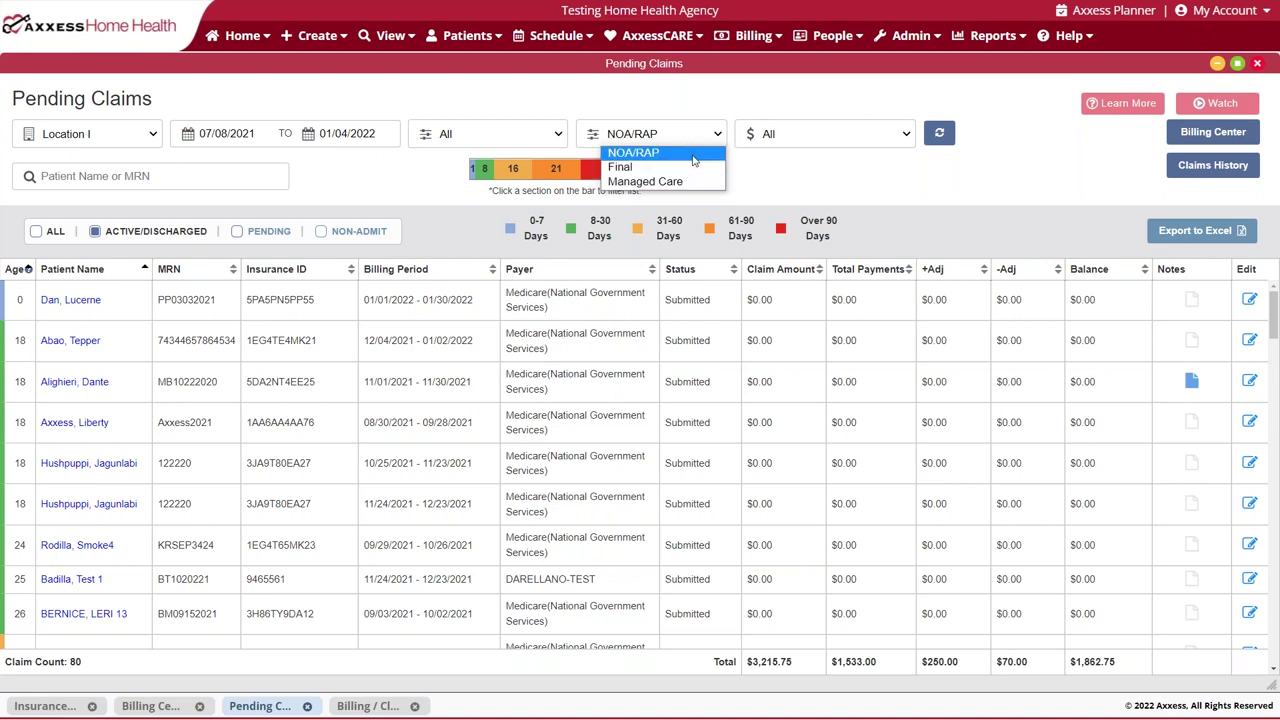
pyautogui.click(693, 155)
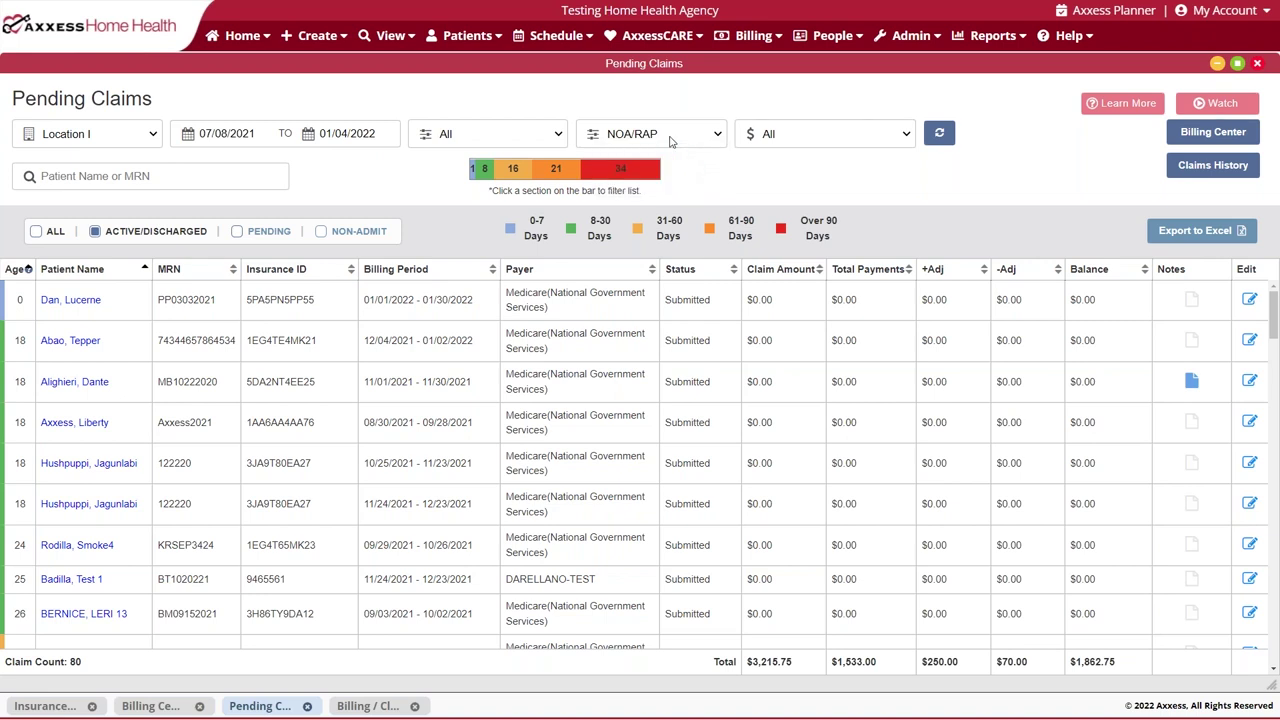
pyautogui.click(474, 178)
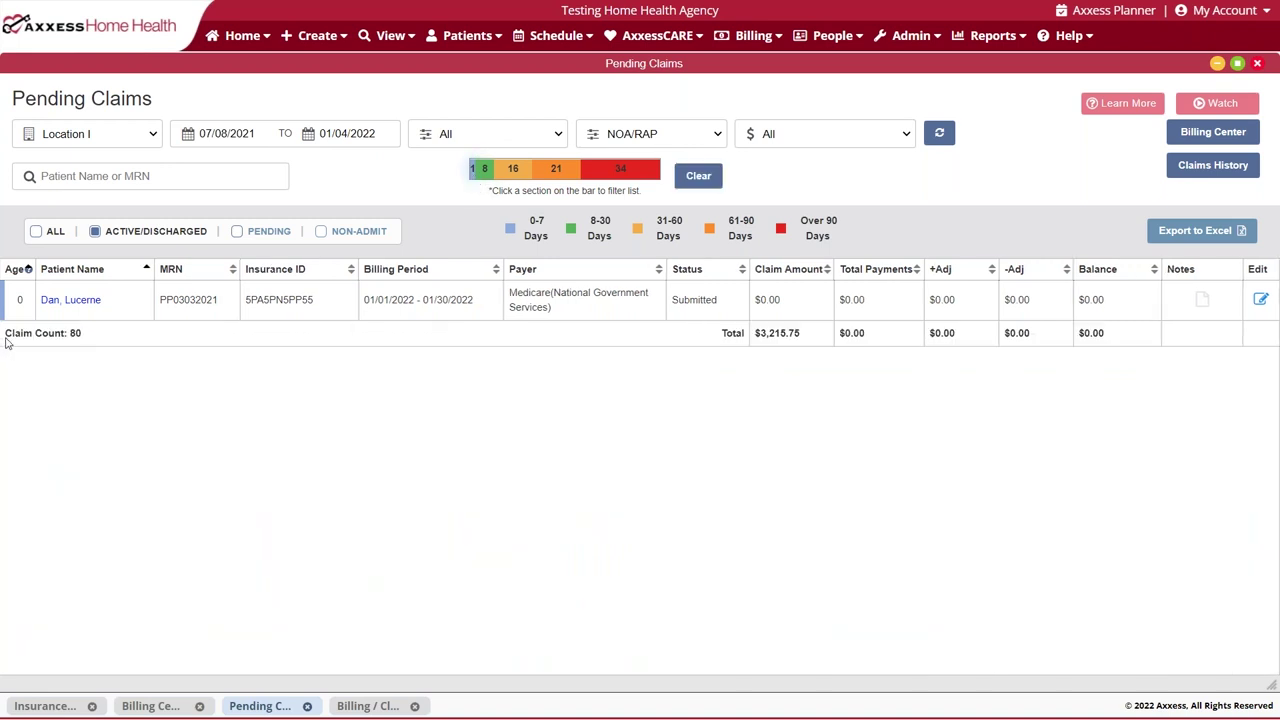
pyautogui.moveTo(540, 314)
# In the patient's claims history, select the Final claim and expand the 1/31/2022–3/1/2022 period
pyautogui.click(1186, 175)
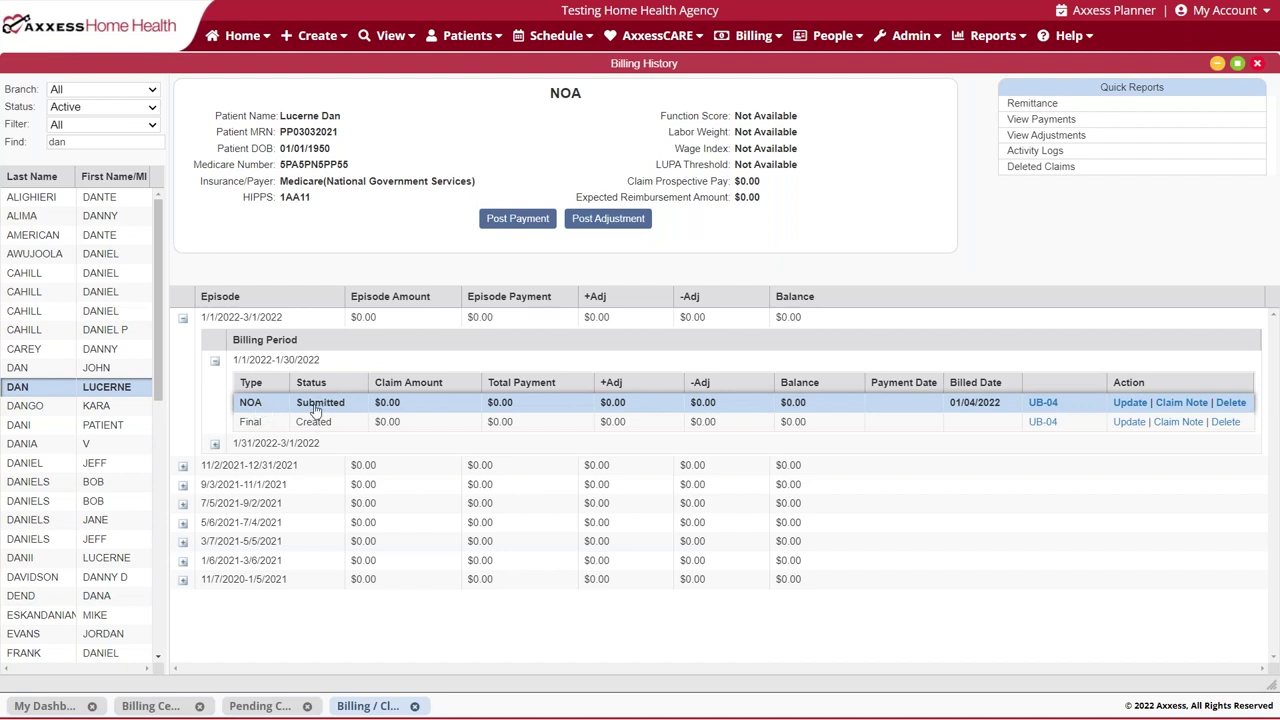
pyautogui.click(979, 421)
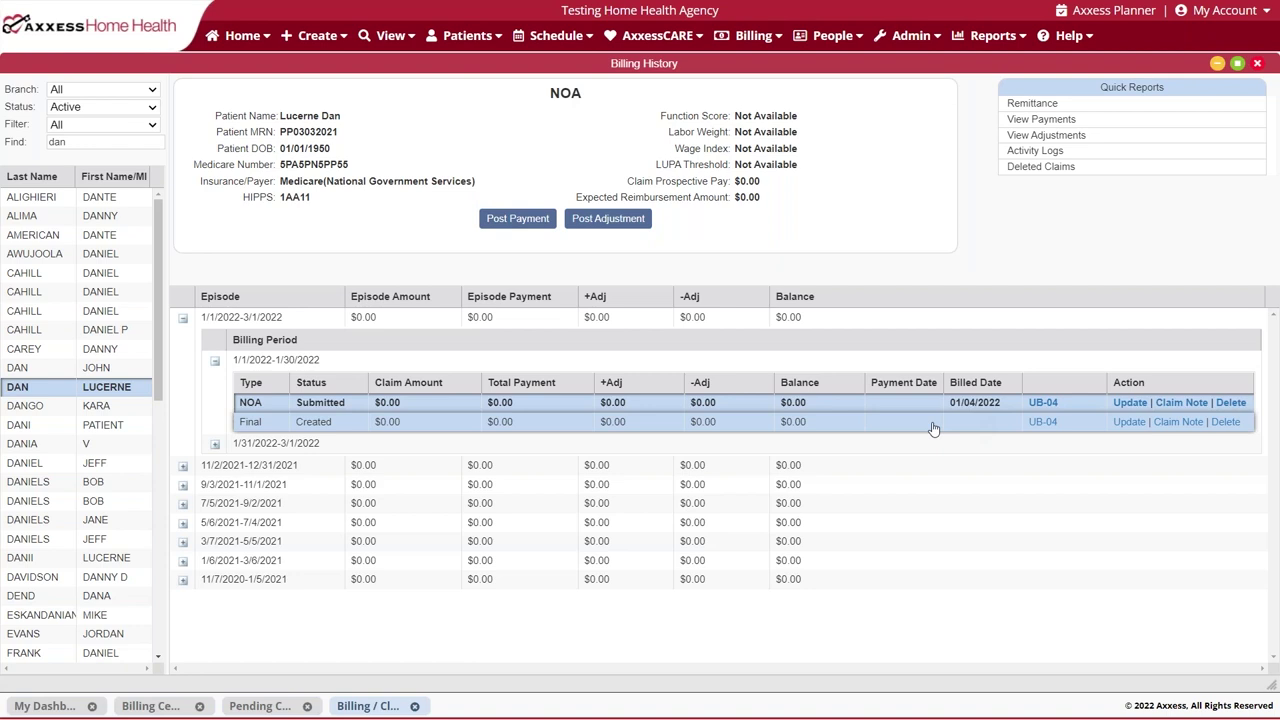
pyautogui.click(216, 446)
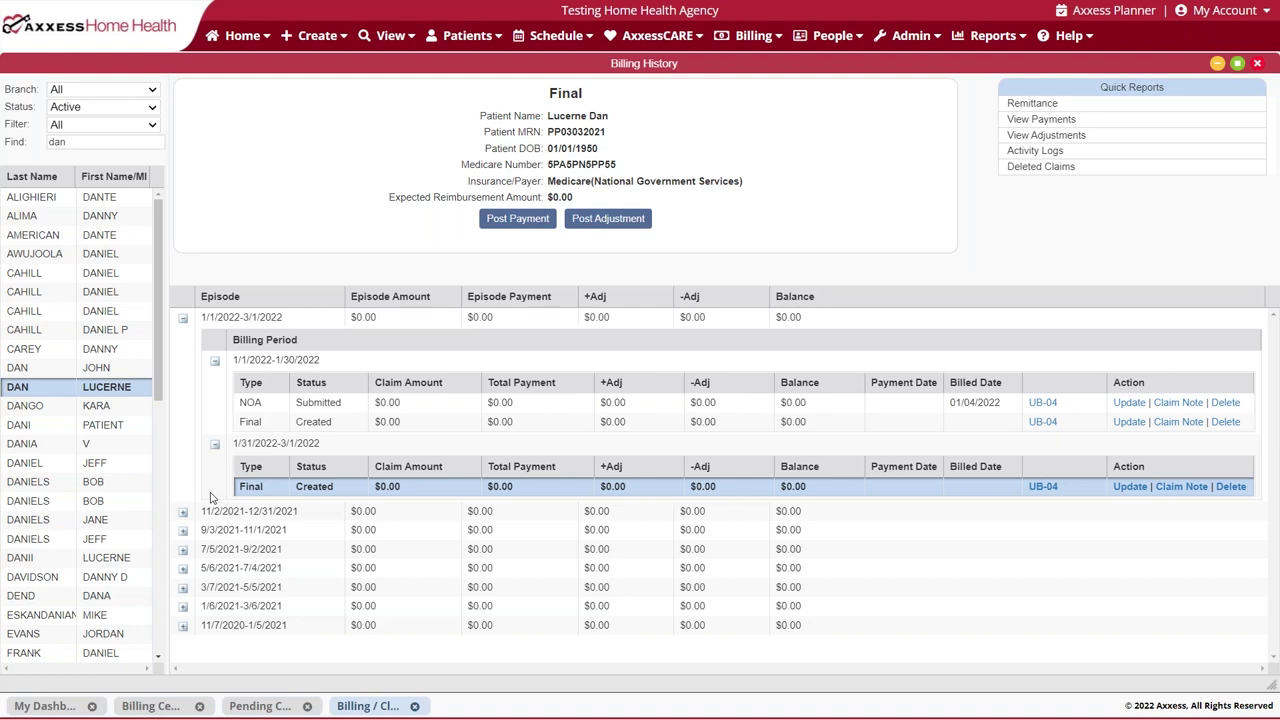
pyautogui.click(1076, 45)
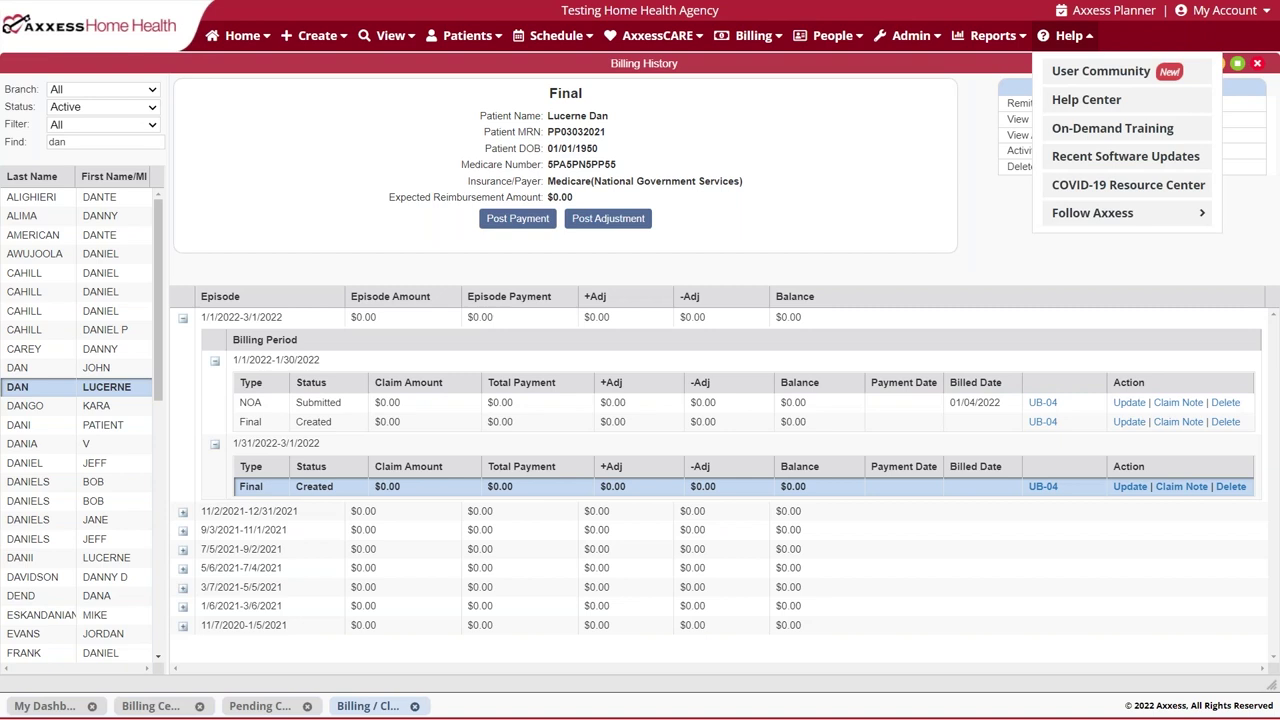